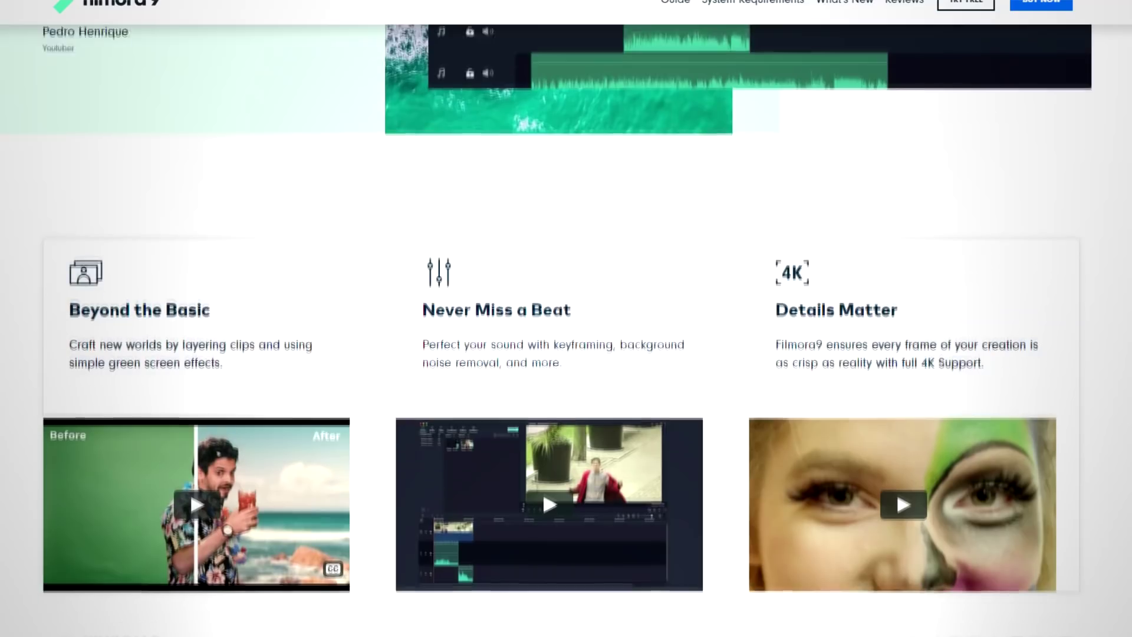
- Look through Filmora9's feature overview on its web page and start installing the program
{"action": "scroll", "coordinate": [566, 319], "scroll_direction": "down", "scroll_amount": 7}
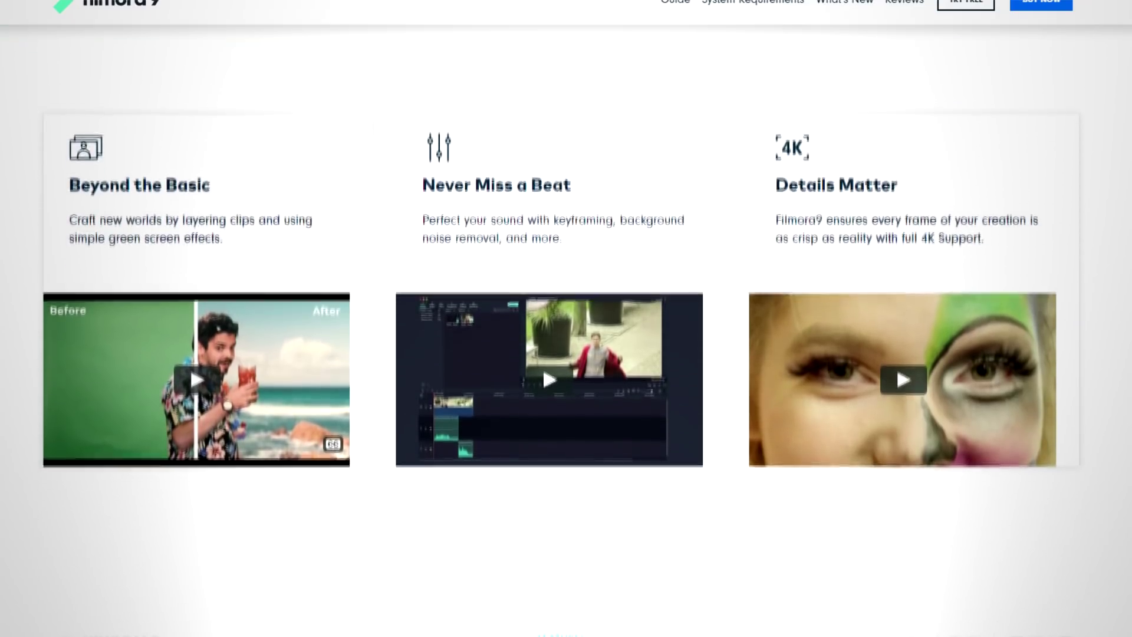
{"action": "scroll", "coordinate": [566, 319], "scroll_direction": "down", "scroll_amount": 4}
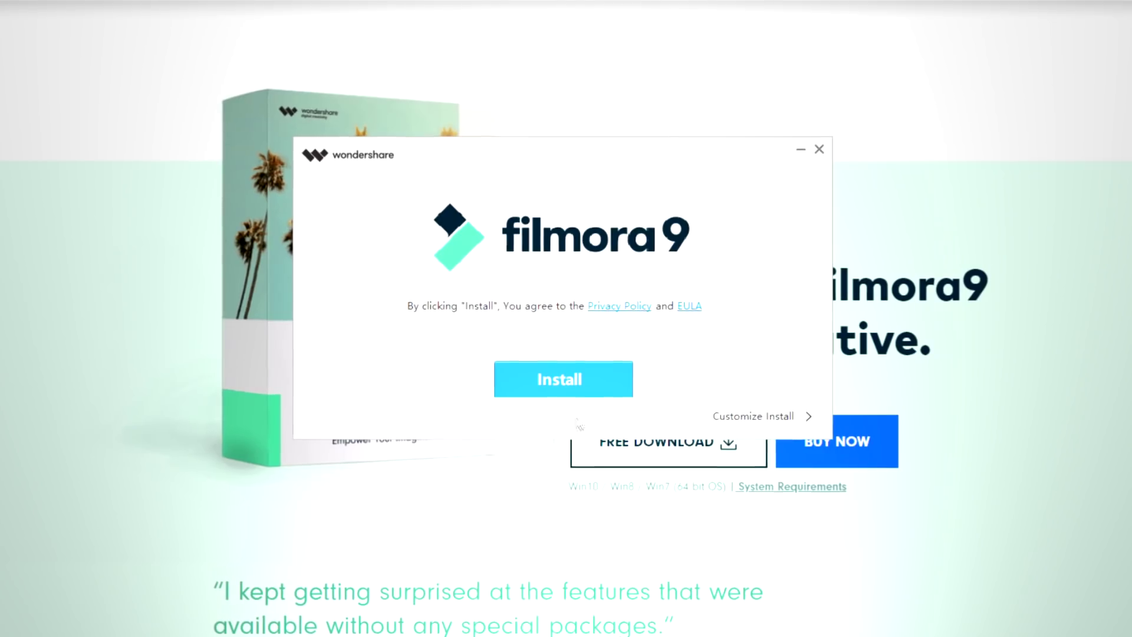
{"action": "left_click", "coordinate": [599, 380]}
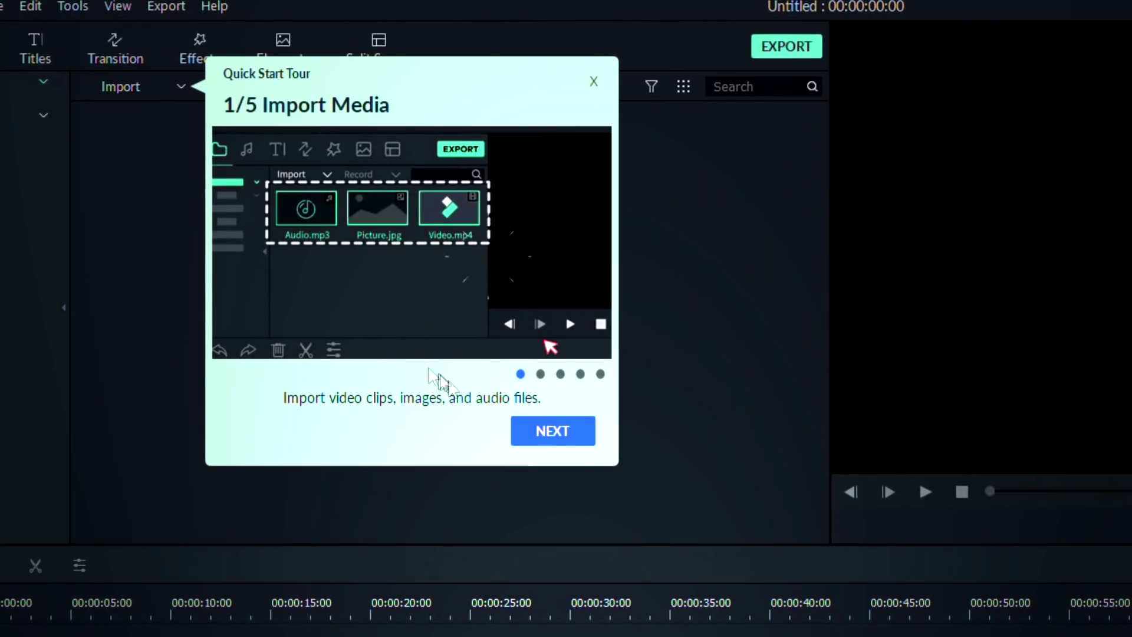
- Go through all five pages of the Quick Start Tour and finish it
{"action": "left_click", "coordinate": [563, 440]}
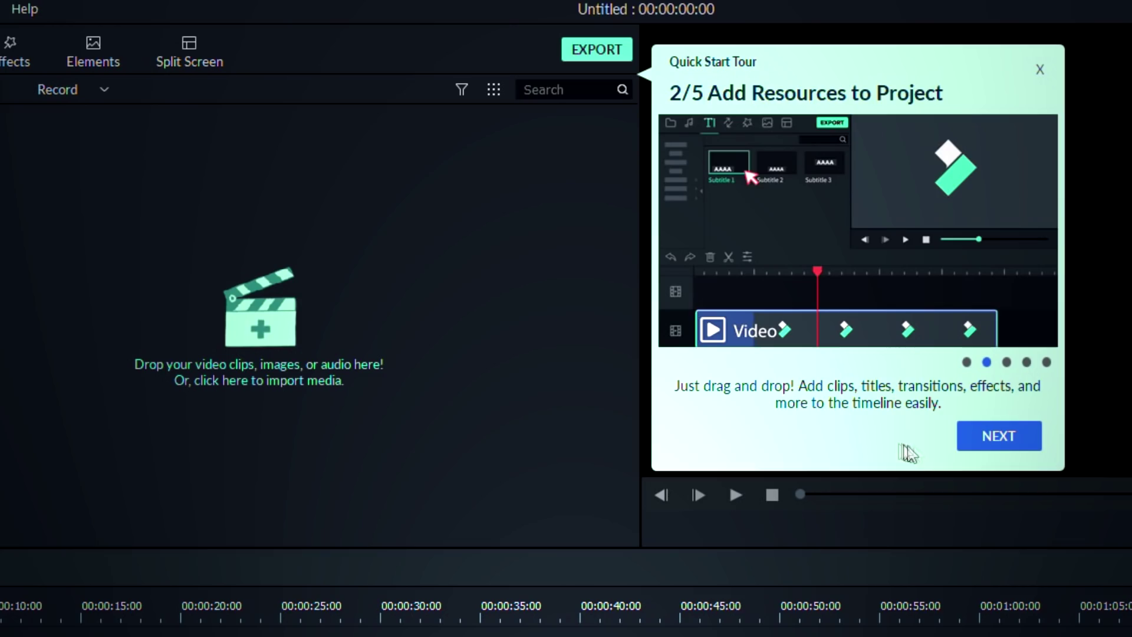
{"action": "left_click", "coordinate": [998, 436]}
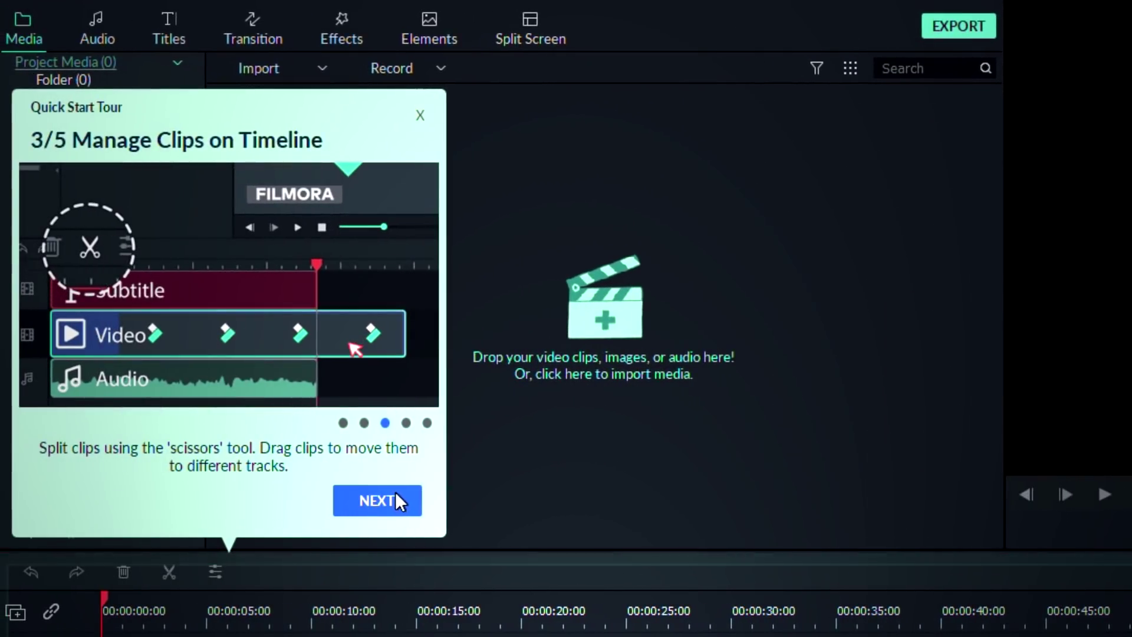
{"action": "left_click", "coordinate": [394, 500]}
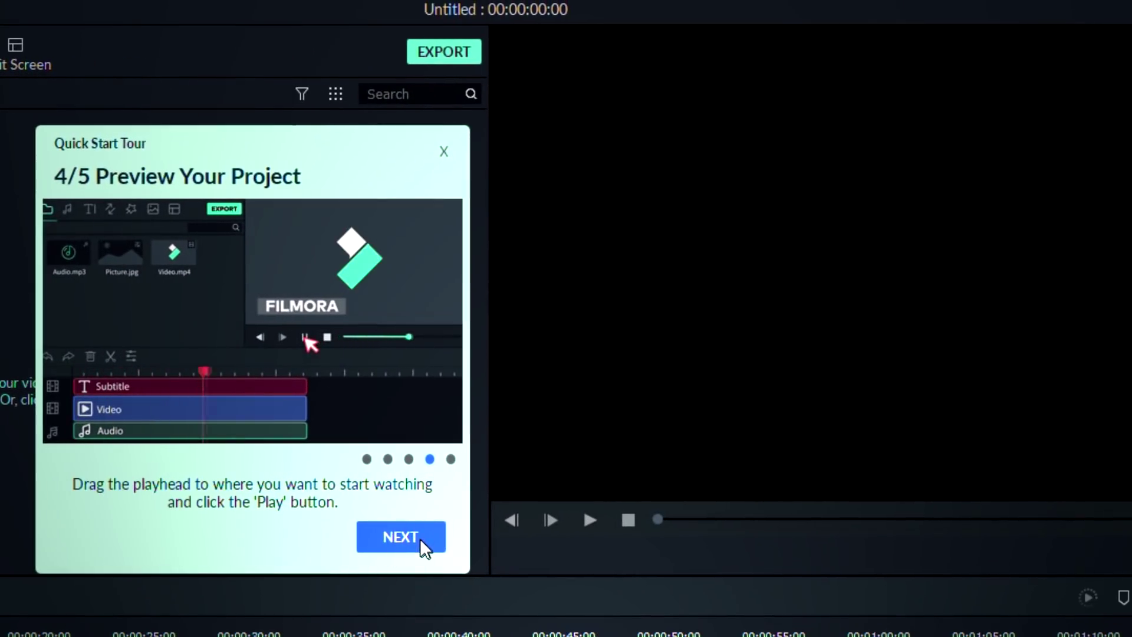
{"action": "left_click", "coordinate": [420, 538]}
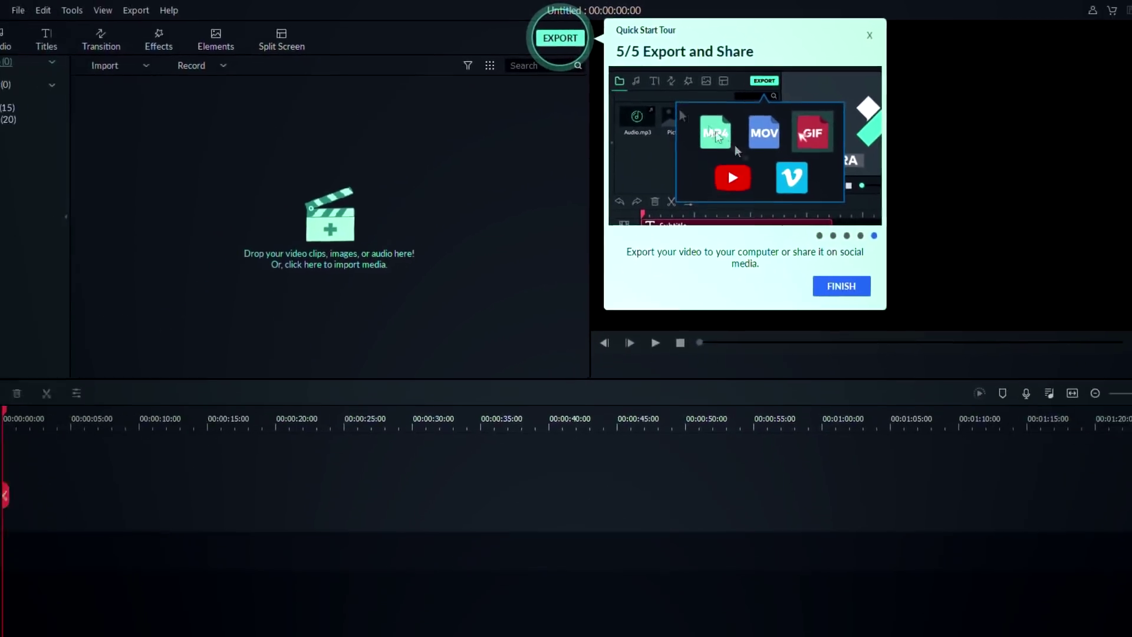
{"action": "left_click", "coordinate": [841, 286]}
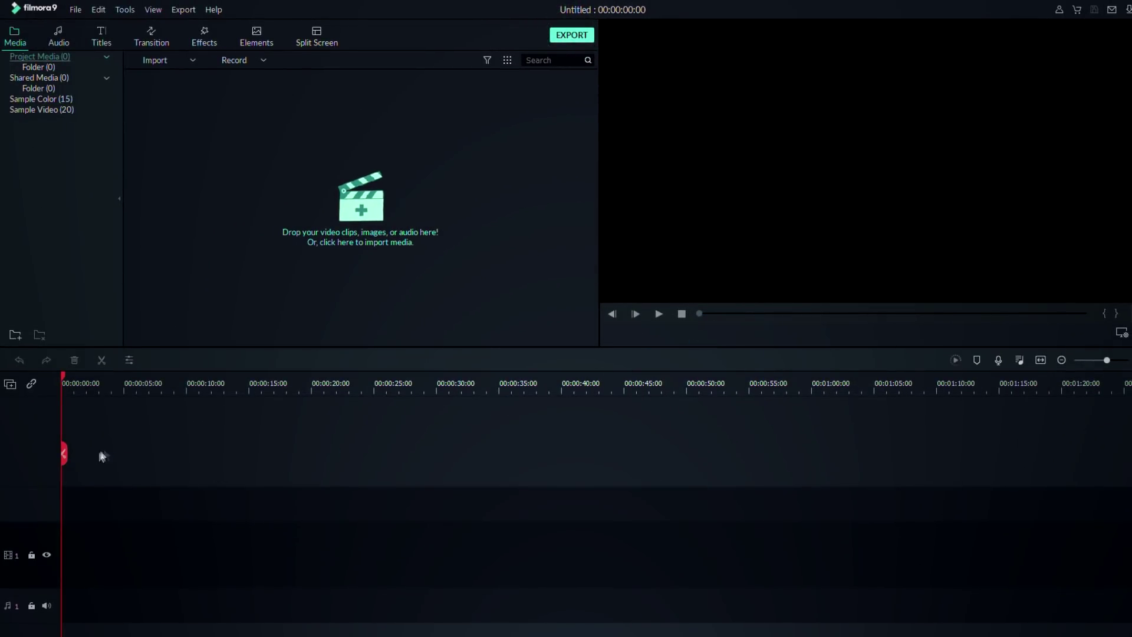
- Import Droňárny 2, Droňárny and Hudbitchka from the filmora tutorial folder inside Obyčejná videa
{"action": "left_click", "coordinate": [346, 239]}
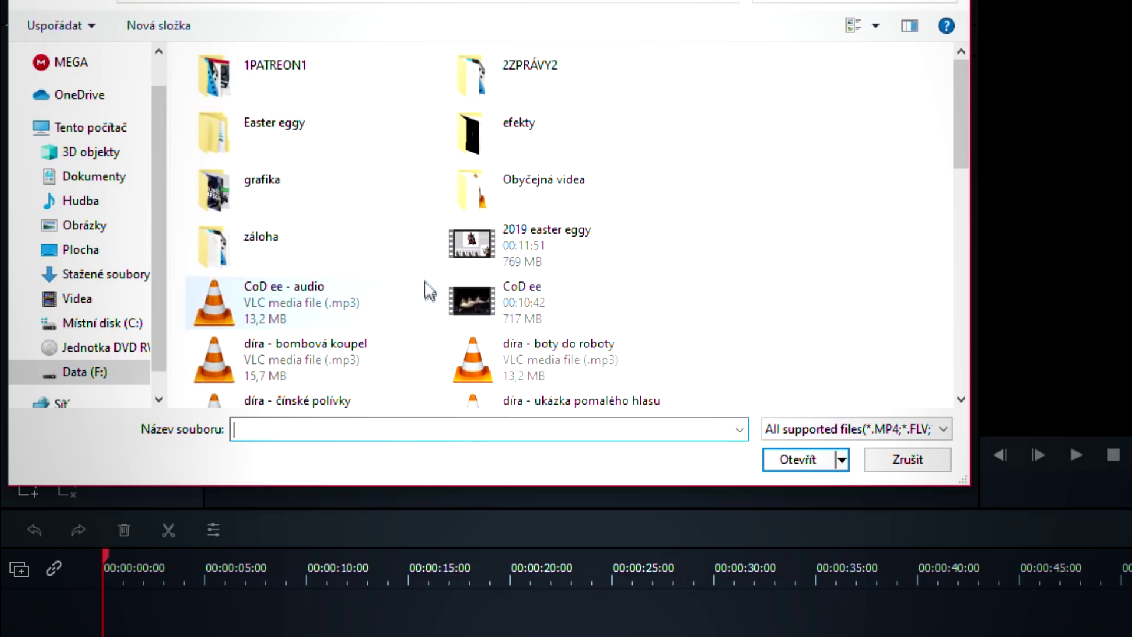
{"action": "double_click", "coordinate": [541, 187]}
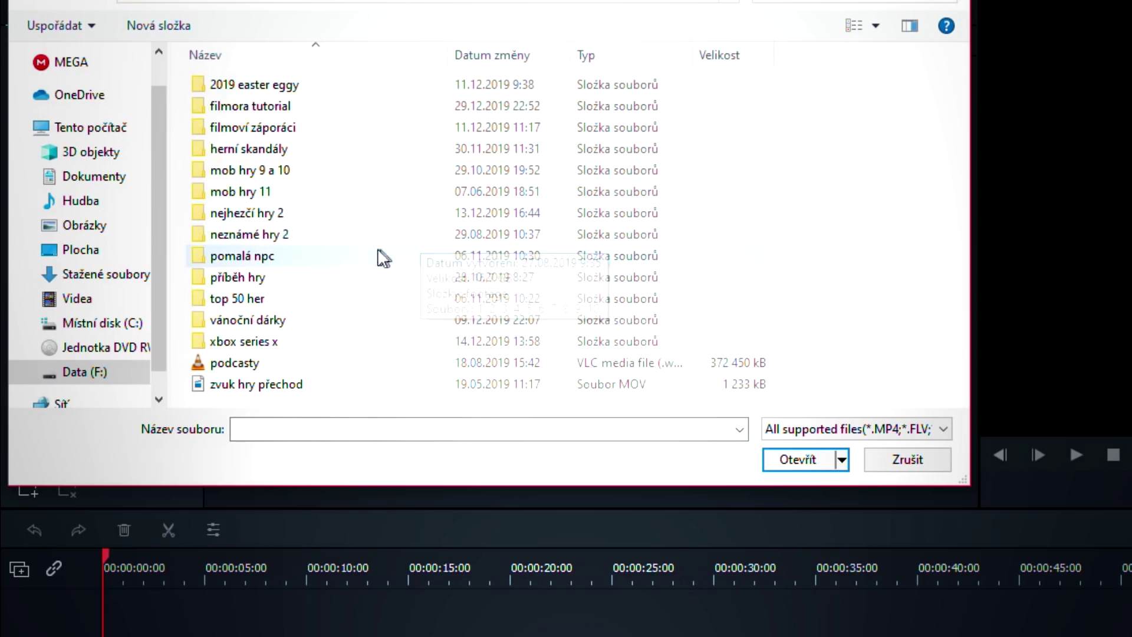
{"action": "double_click", "coordinate": [273, 106]}
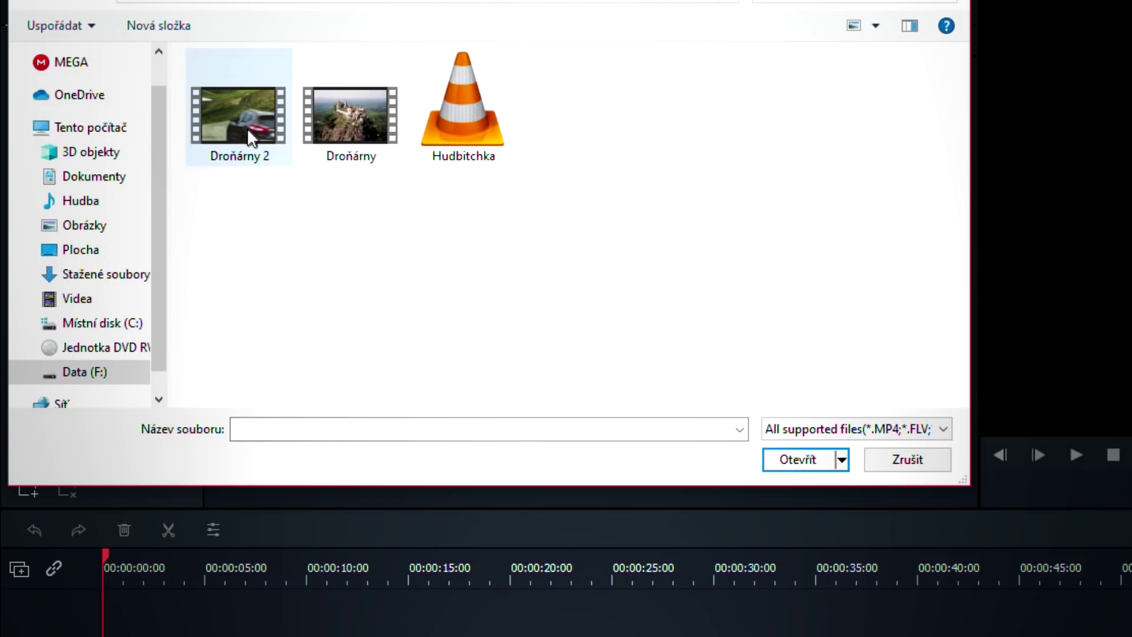
{"action": "left_click_drag", "start_coordinate": [433, 179], "coordinate": [240, 145]}
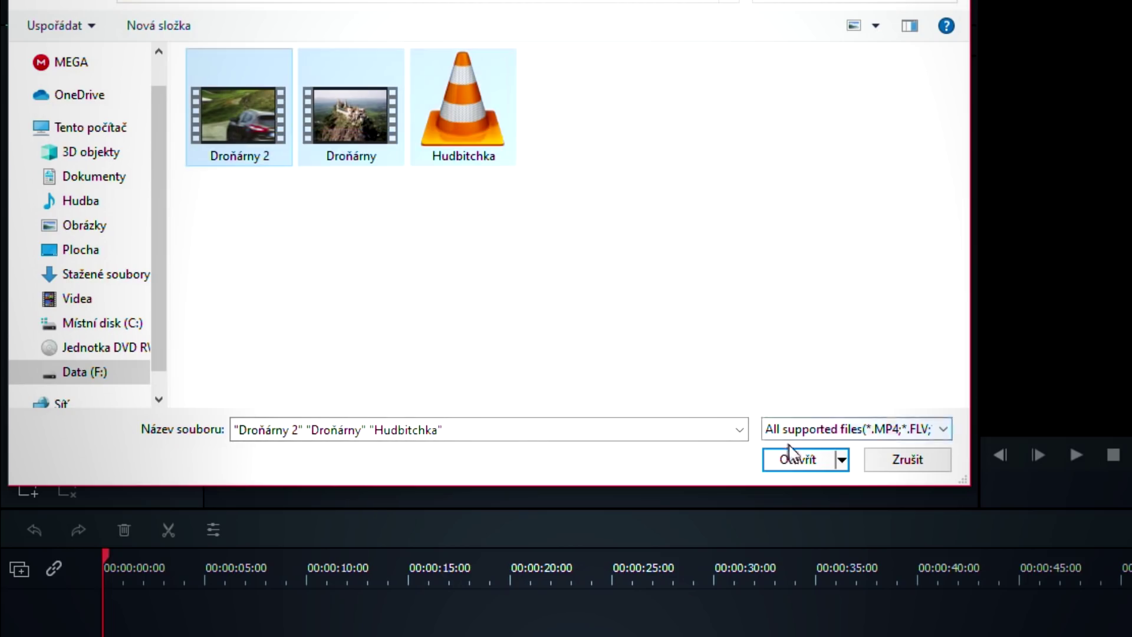
{"action": "left_click", "coordinate": [796, 459]}
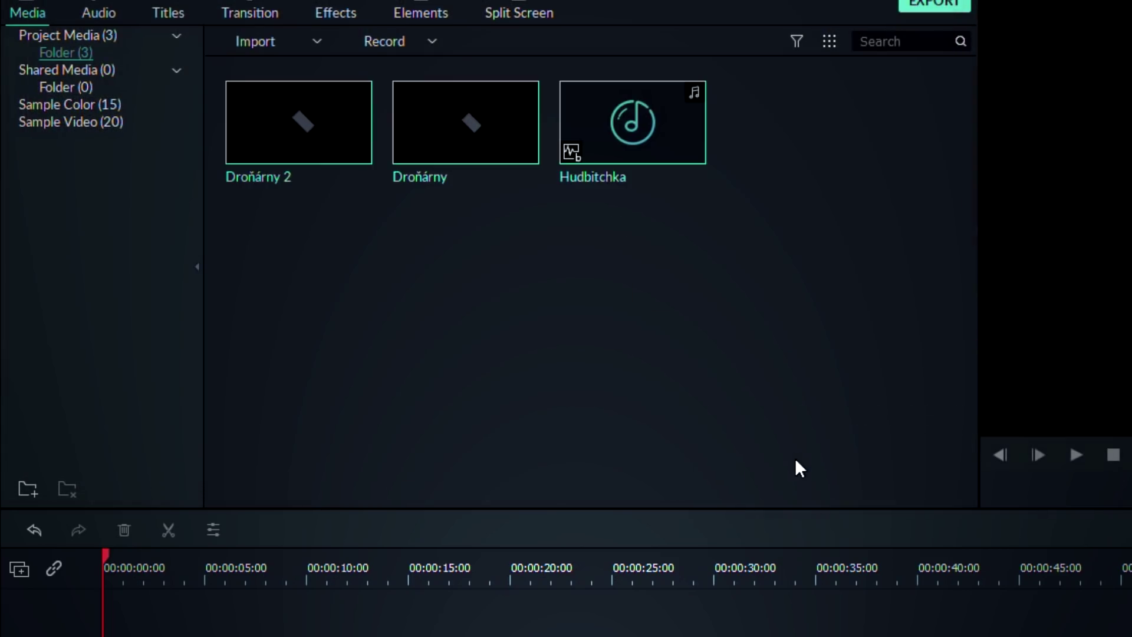
- Place the Hudbitchka music and the Droňárny and Droňárny 2 footage on the timeline, matching the project to 1920 x 1080 30fps
{"action": "mouse_move", "coordinate": [599, 123]}
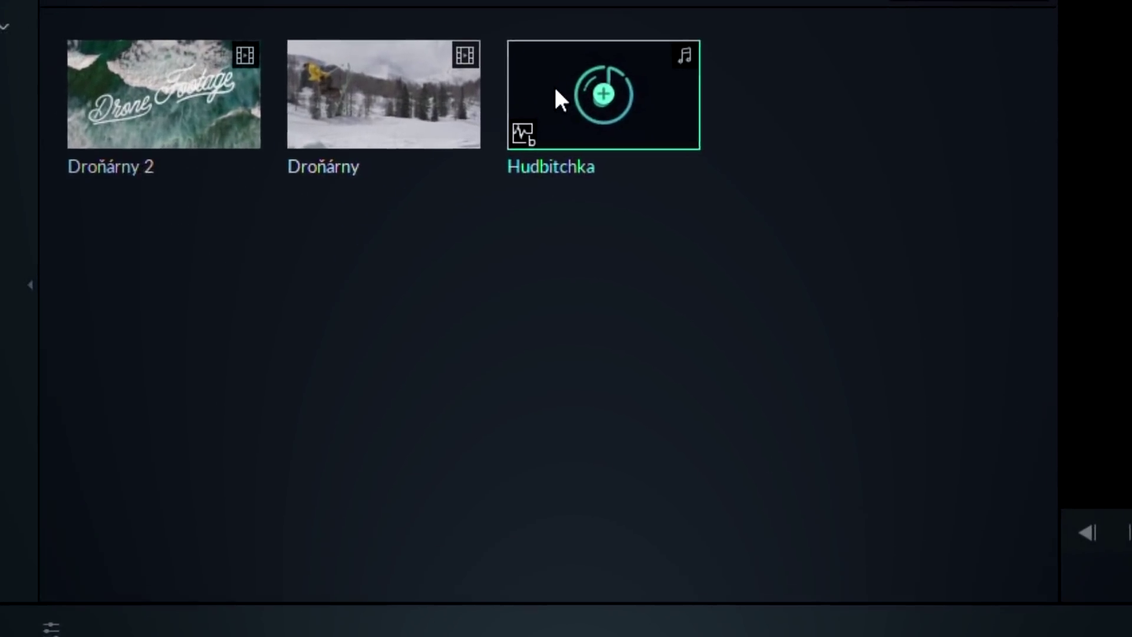
{"action": "right_click", "coordinate": [555, 90]}
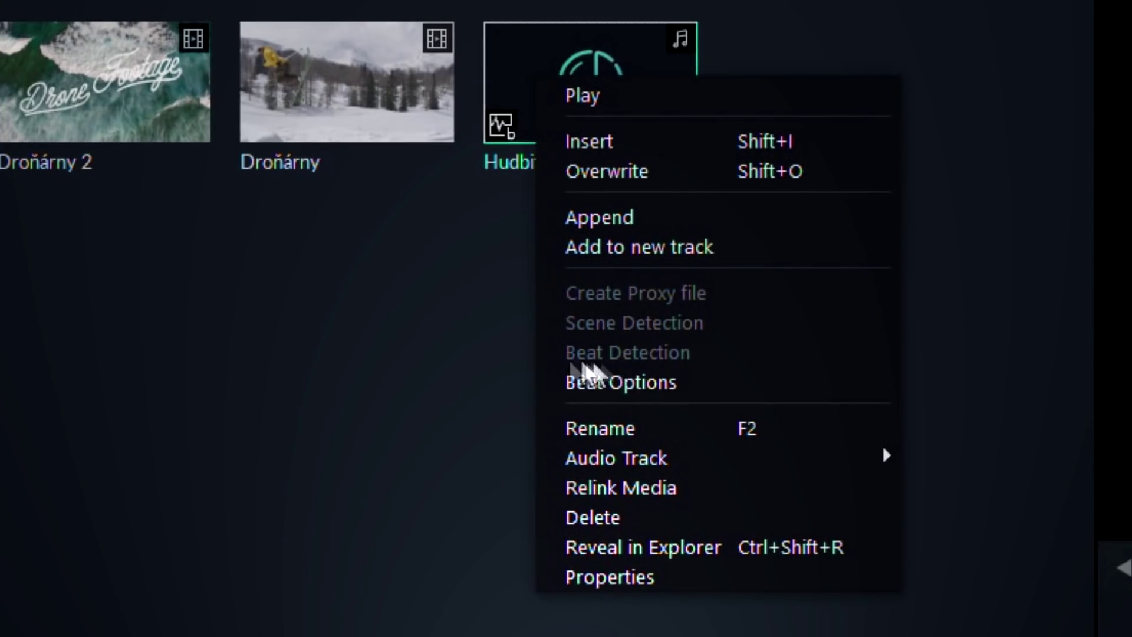
{"action": "left_click", "coordinate": [492, 369]}
{"action": "left_click", "coordinate": [569, 139]}
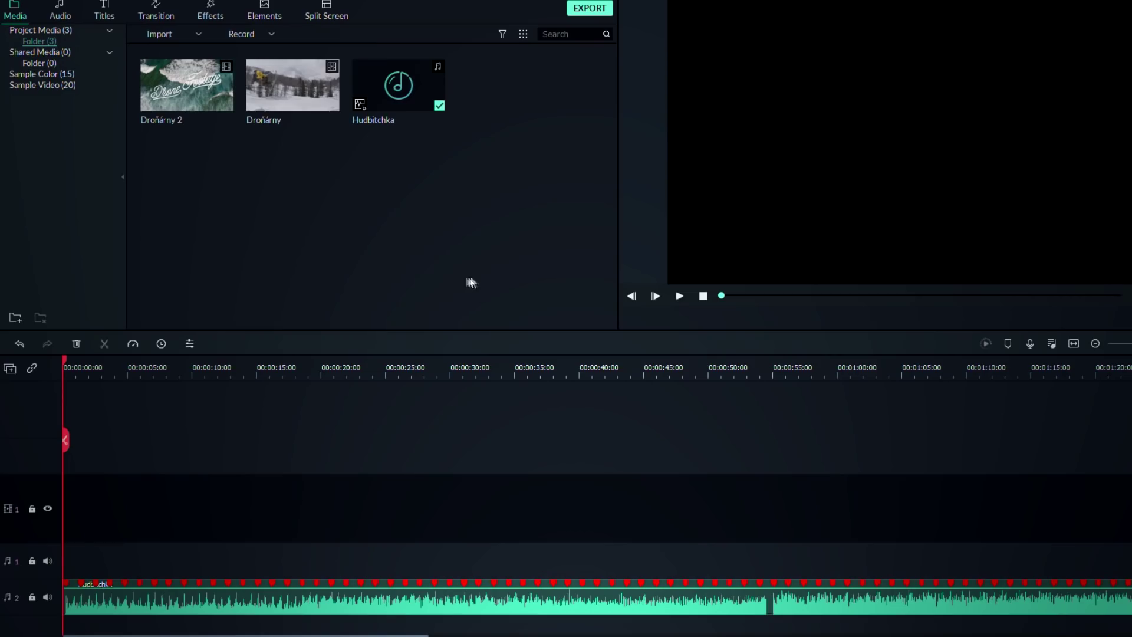
{"action": "left_click", "coordinate": [293, 85]}
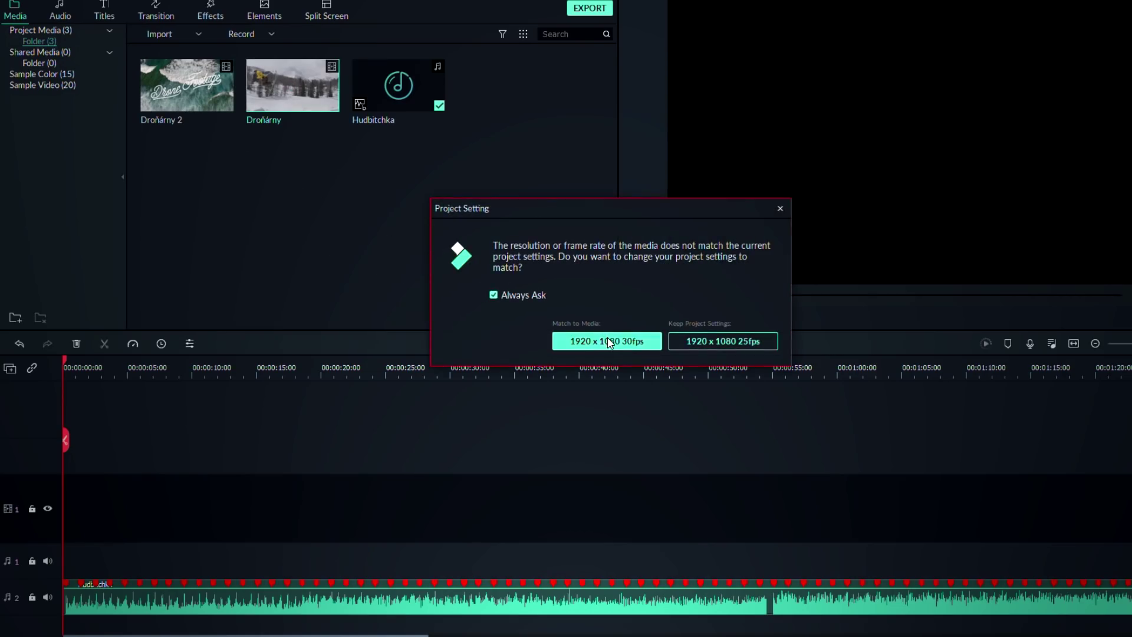
{"action": "left_click", "coordinate": [607, 341]}
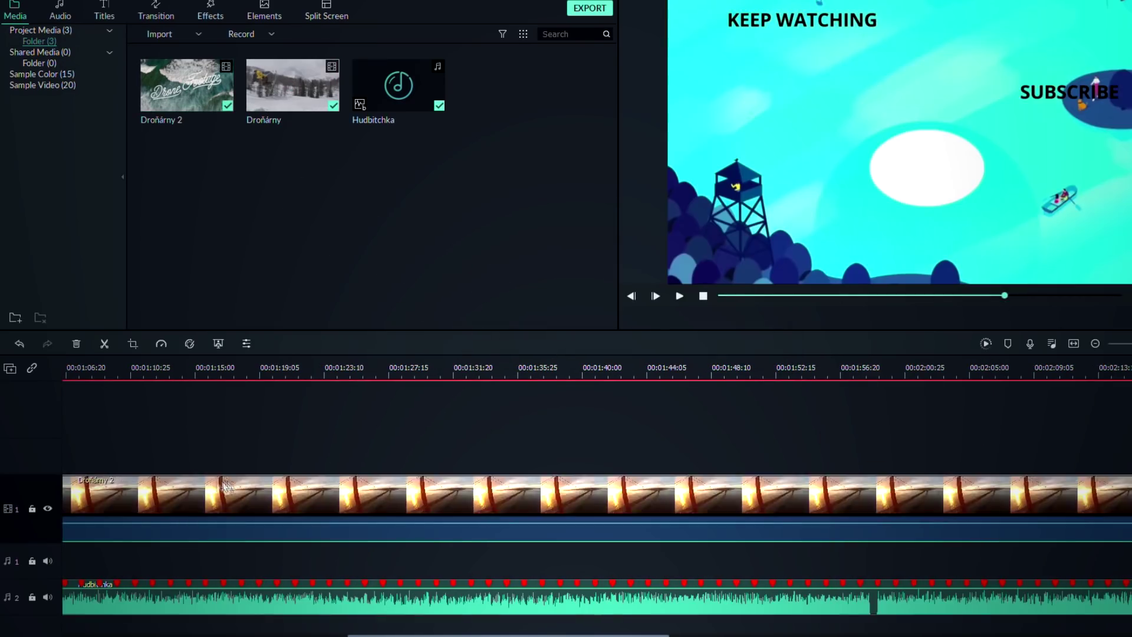
- Split the Droňárny footage at the music's beat markers and move the remaining footage back to close the gap
{"action": "left_click", "coordinate": [93, 369]}
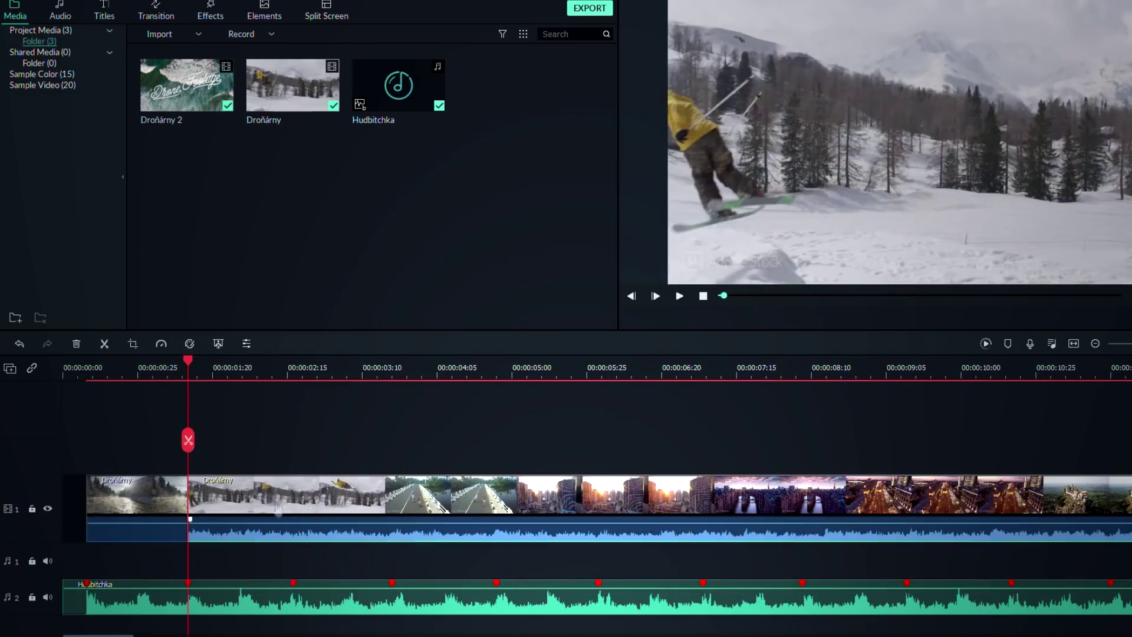
{"action": "left_click_drag", "start_coordinate": [188, 439], "coordinate": [293, 455]}
{"action": "left_click", "coordinate": [293, 454]}
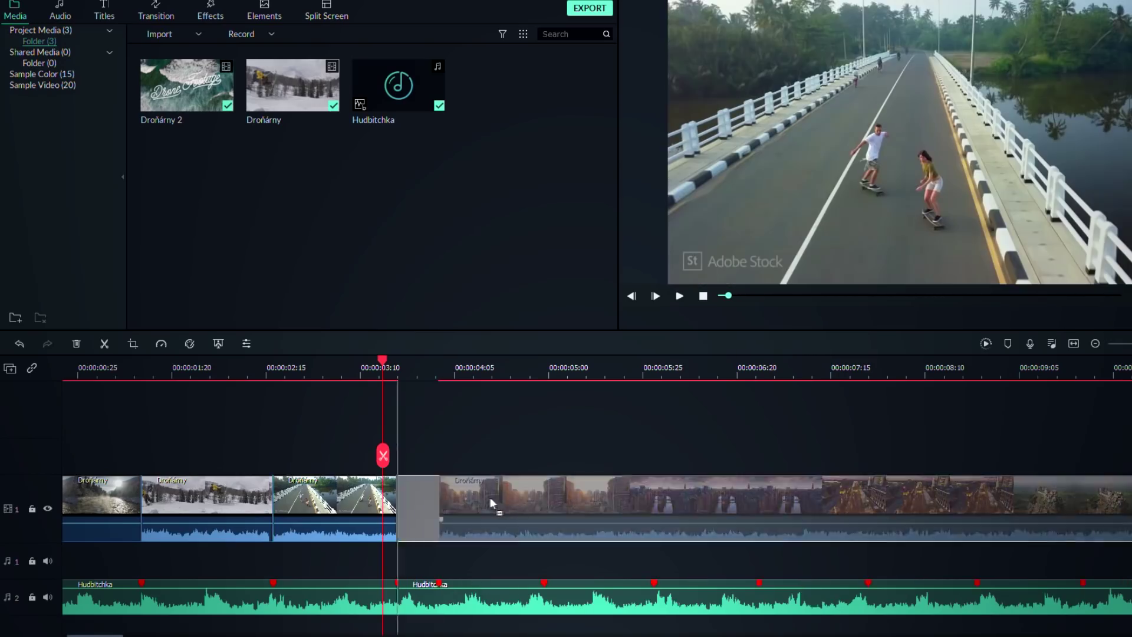
{"action": "left_click_drag", "start_coordinate": [491, 503], "coordinate": [449, 502]}
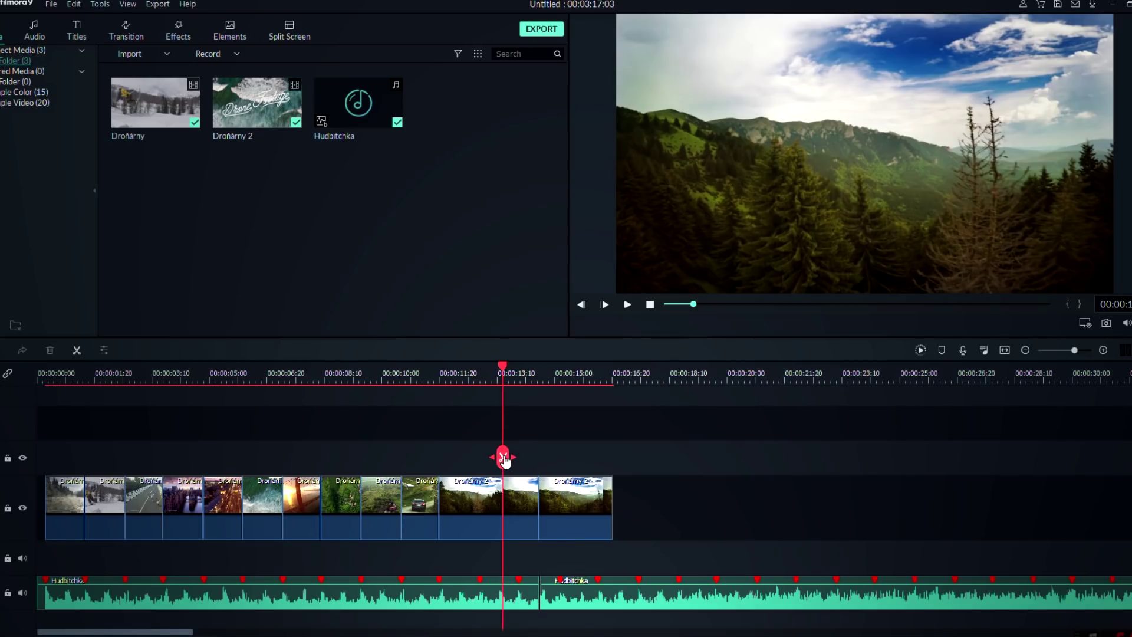
- Split the Droňárny 2 footage and music near 00:00:13:10, and move the following music segment back to close its gap
{"action": "left_click_drag", "start_coordinate": [550, 500], "coordinate": [520, 502]}
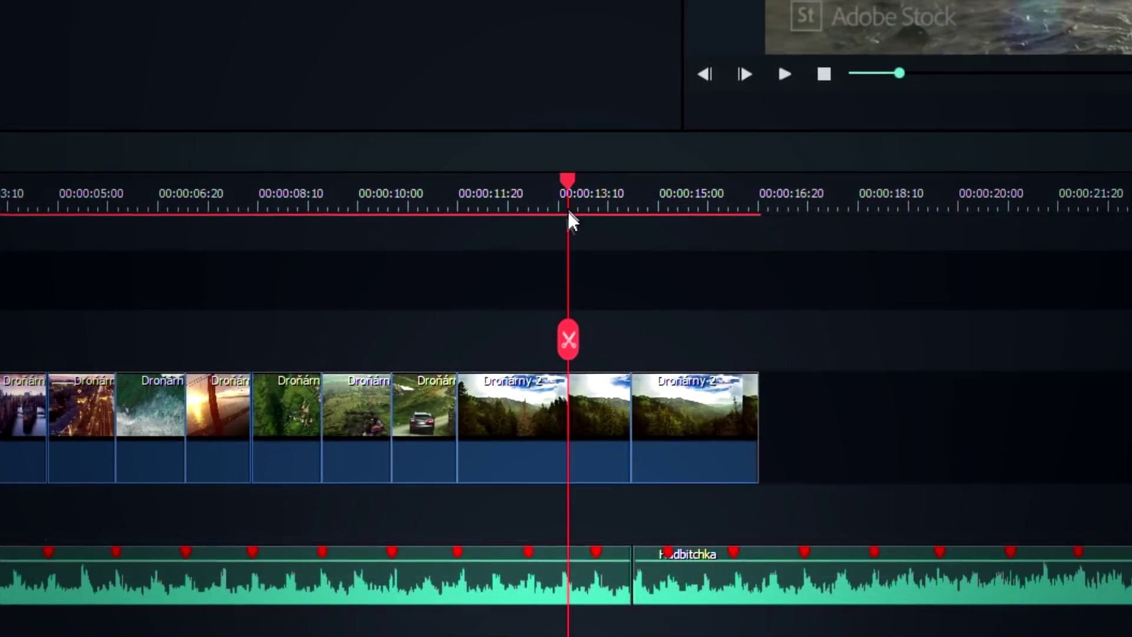
{"action": "left_click", "coordinate": [569, 342]}
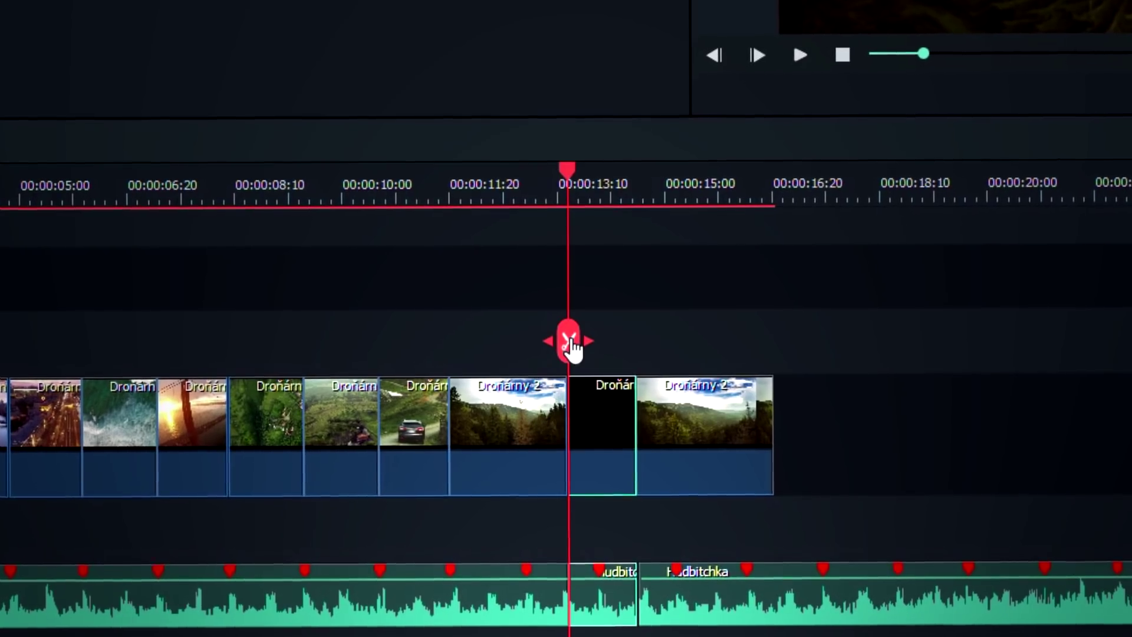
{"action": "mouse_move", "coordinate": [592, 401]}
{"action": "left_mouse_down"}
{"action": "mouse_move", "coordinate": [656, 408]}
{"action": "mouse_move", "coordinate": [596, 408]}
{"action": "left_mouse_up"}
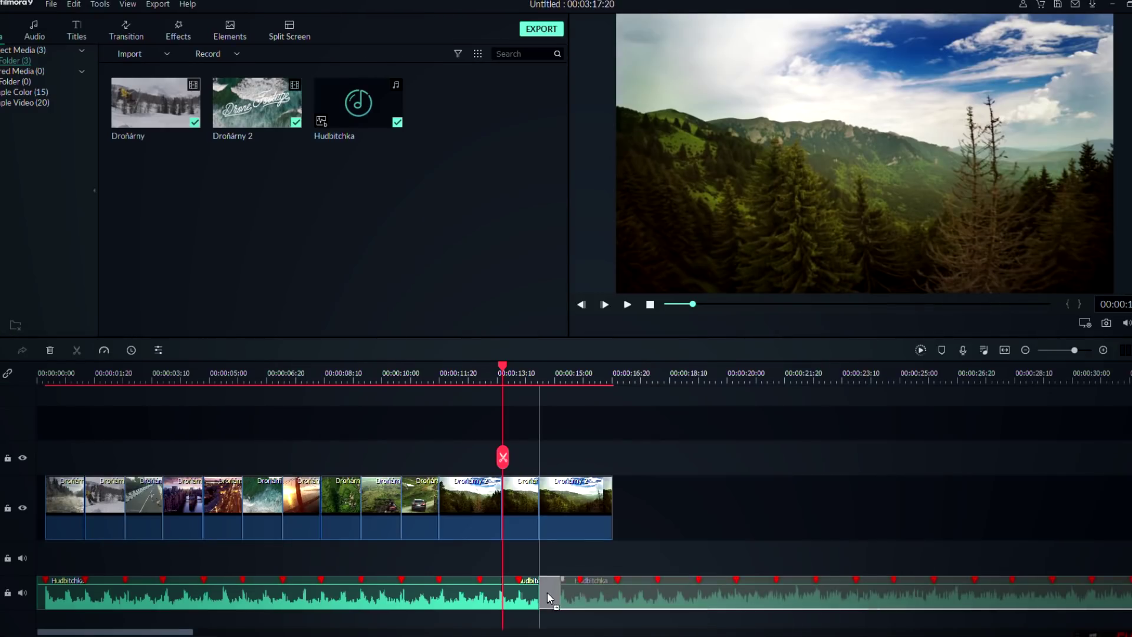
{"action": "left_click", "coordinate": [560, 592]}
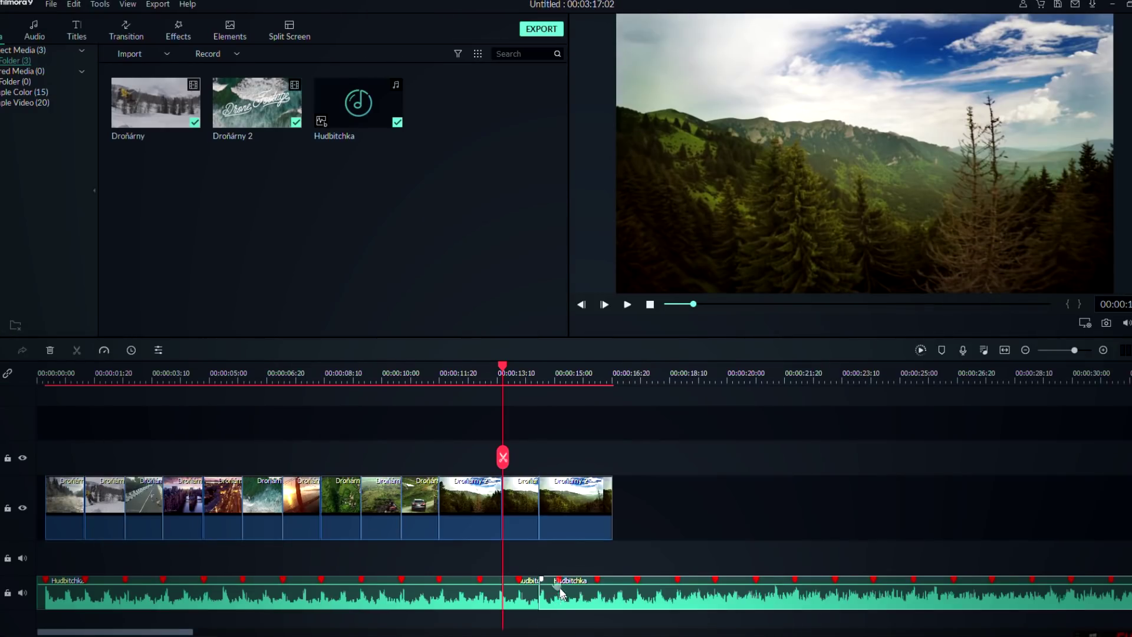
- Return the playhead to the first clip near the start of the timeline
{"action": "scroll", "coordinate": [480, 370], "scroll_direction": "down", "scroll_amount": 2}
{"action": "scroll", "coordinate": [480, 370], "scroll_direction": "up", "scroll_amount": 1}
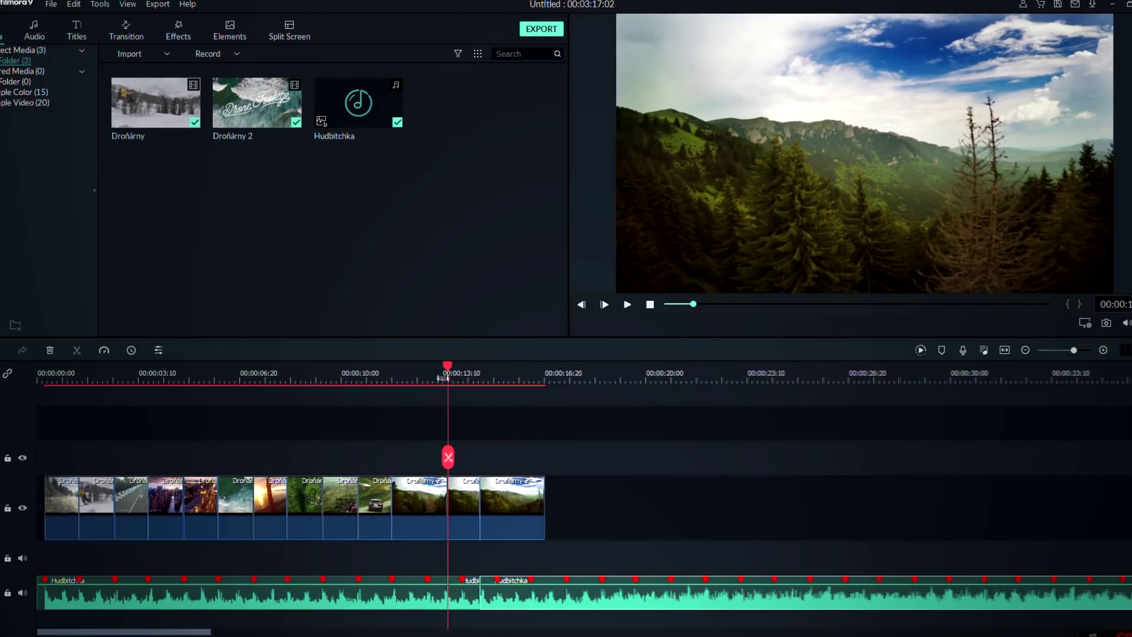
{"action": "left_click_drag", "start_coordinate": [447, 411], "coordinate": [55, 411]}
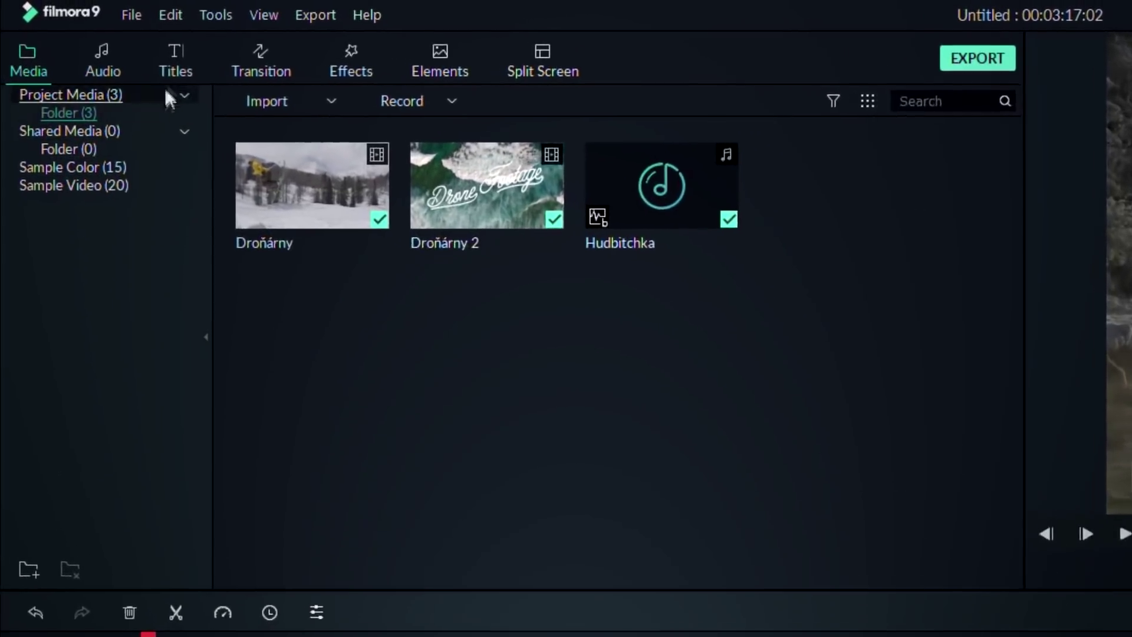
- Browse the included title presets, checking the new lower thirds, End Credits, Subtitles, Lower 3rds and Titles categories
{"action": "left_click", "coordinate": [131, 48]}
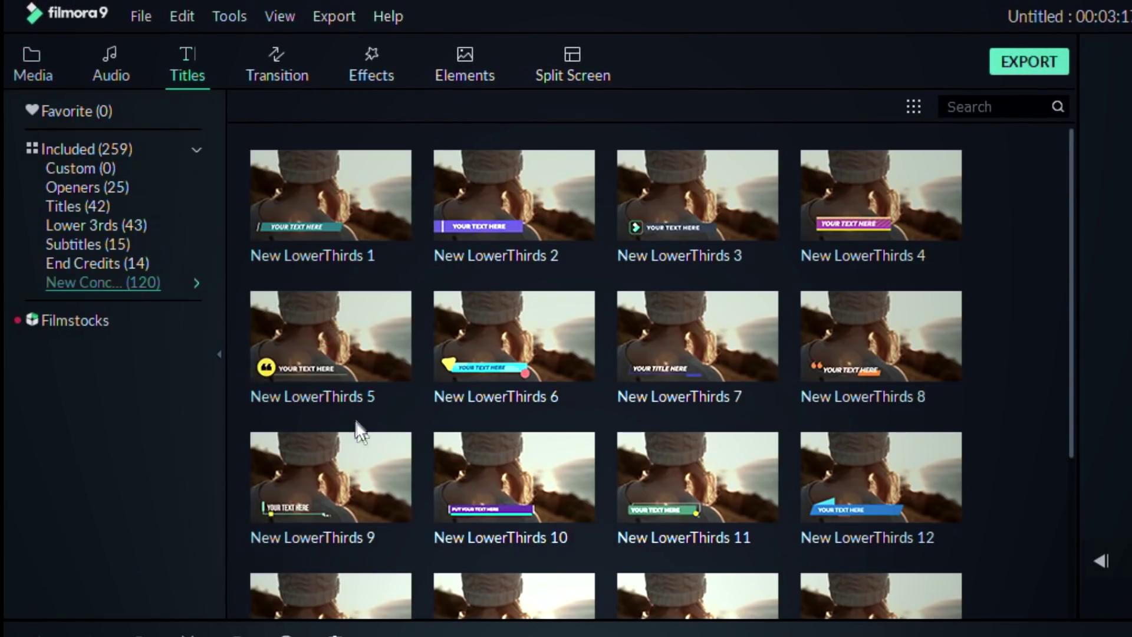
{"action": "scroll", "coordinate": [377, 484], "scroll_direction": "down", "scroll_amount": 6}
{"action": "scroll", "coordinate": [386, 523], "scroll_direction": "up", "scroll_amount": 6}
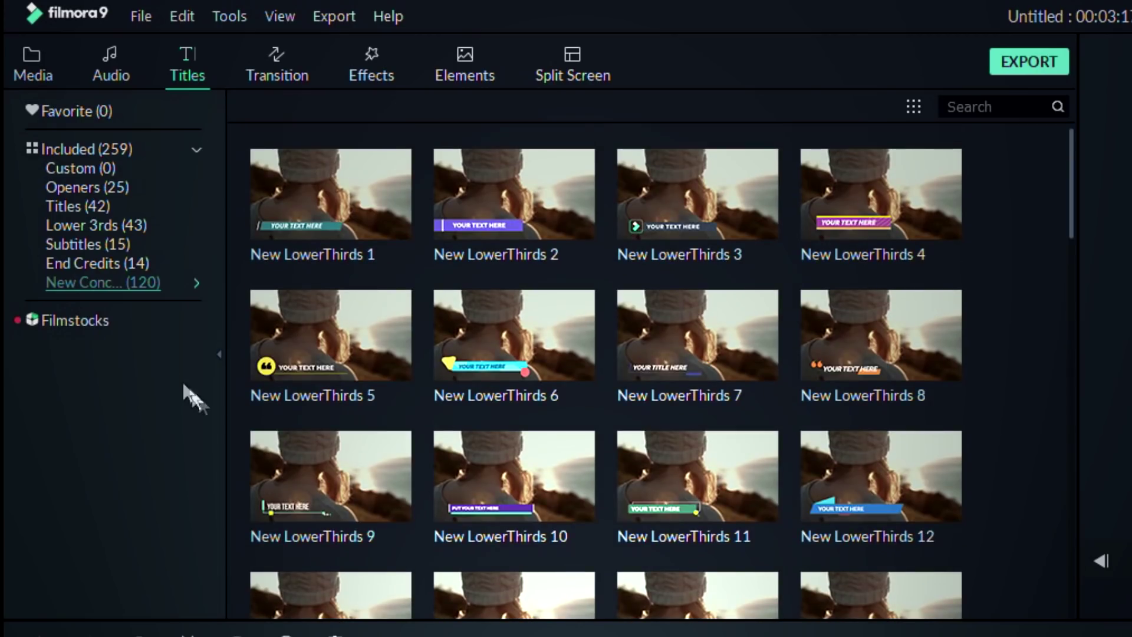
{"action": "left_click", "coordinate": [116, 261]}
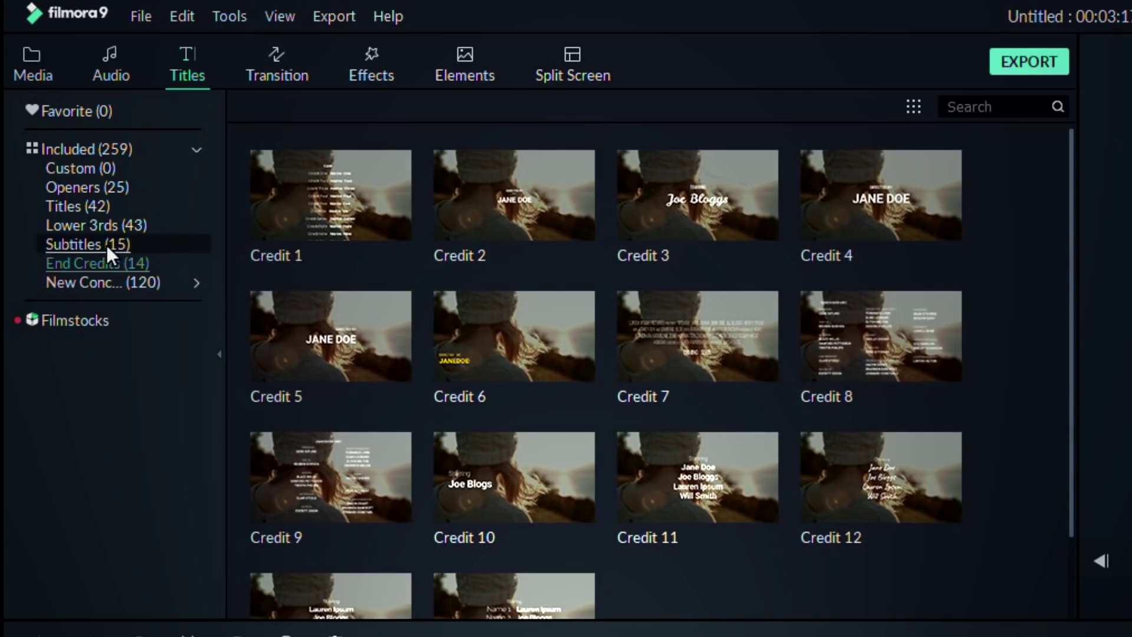
{"action": "left_click", "coordinate": [106, 244]}
{"action": "left_click", "coordinate": [92, 225]}
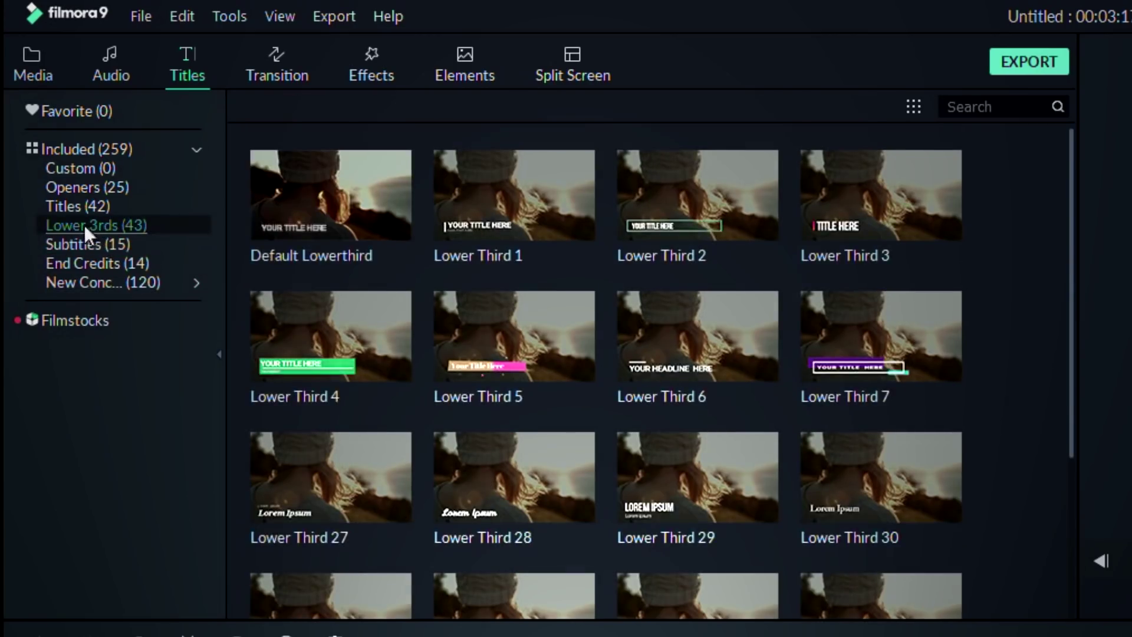
{"action": "left_click", "coordinate": [63, 206]}
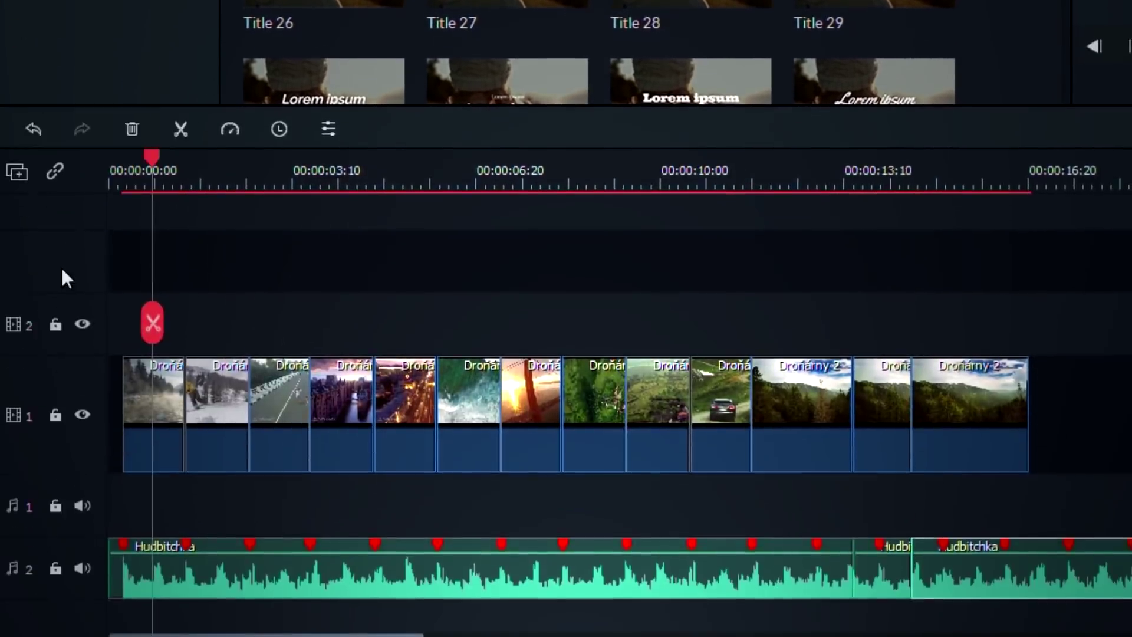
- Add a new video track above video track 2 for the title
{"action": "right_click", "coordinate": [69, 636]}
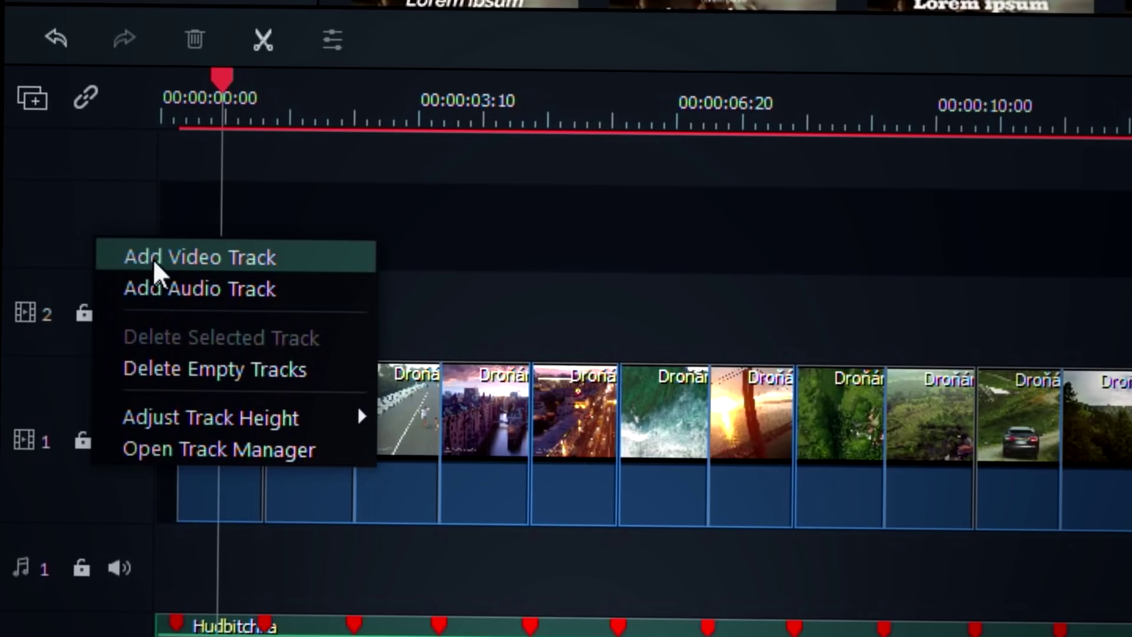
{"action": "left_click", "coordinate": [154, 258]}
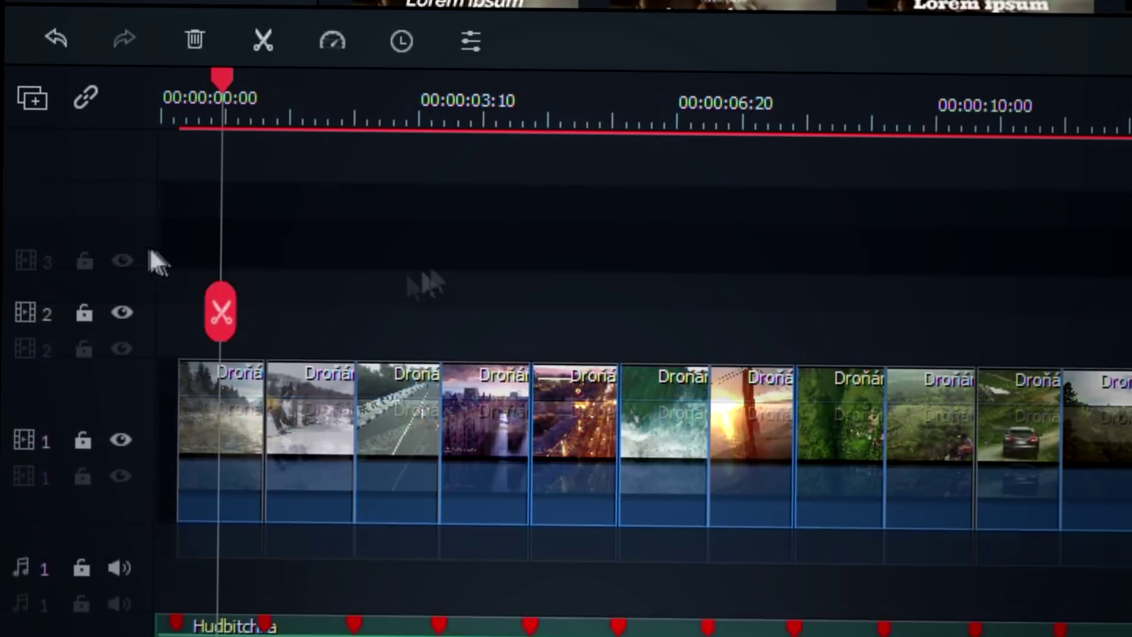
{"action": "right_click", "coordinate": [95, 238]}
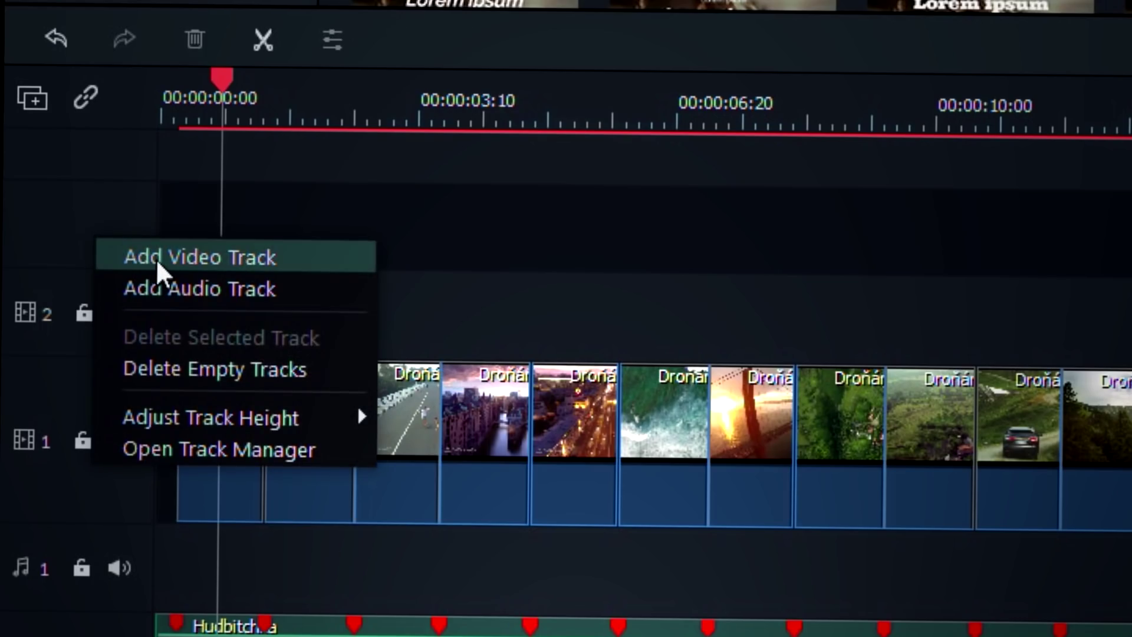
{"action": "left_click", "coordinate": [154, 258]}
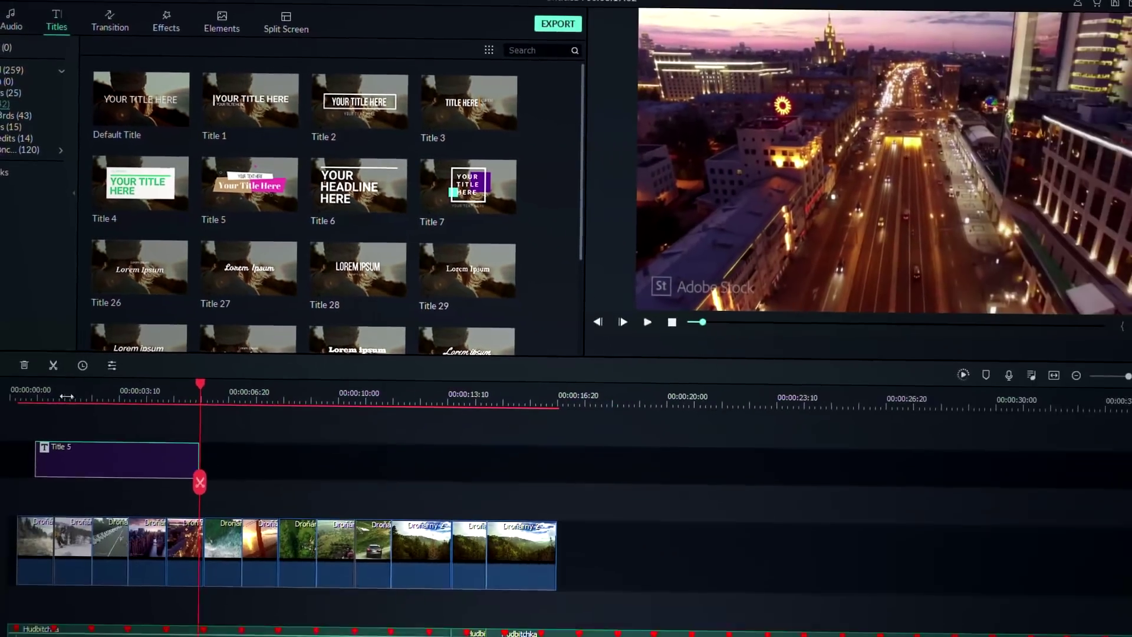
- Scrub through Title 5 and adjust its position on video track 3, keeping its start above the first clip
{"action": "left_click", "coordinate": [66, 395]}
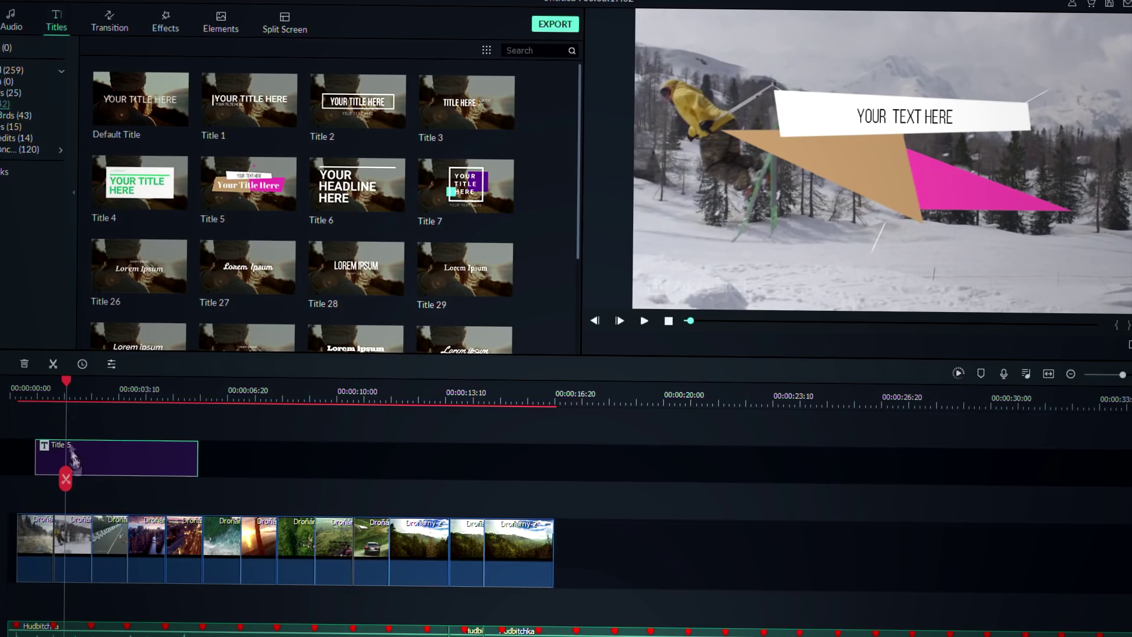
{"action": "left_click_drag", "start_coordinate": [68, 382], "coordinate": [207, 423]}
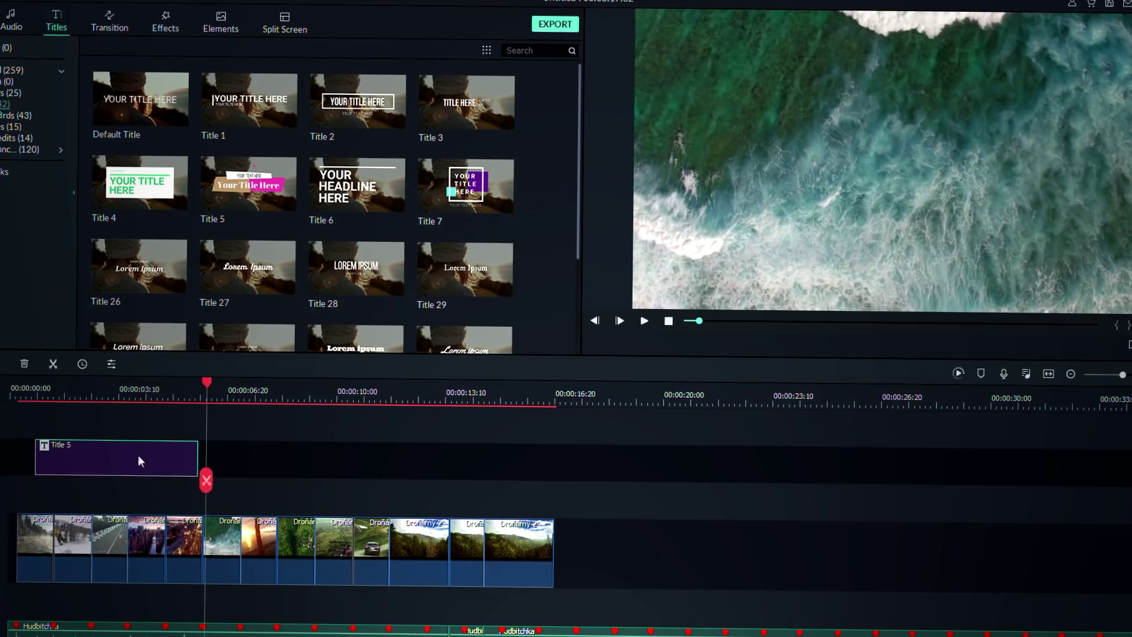
{"action": "left_click_drag", "start_coordinate": [160, 461], "coordinate": [121, 460]}
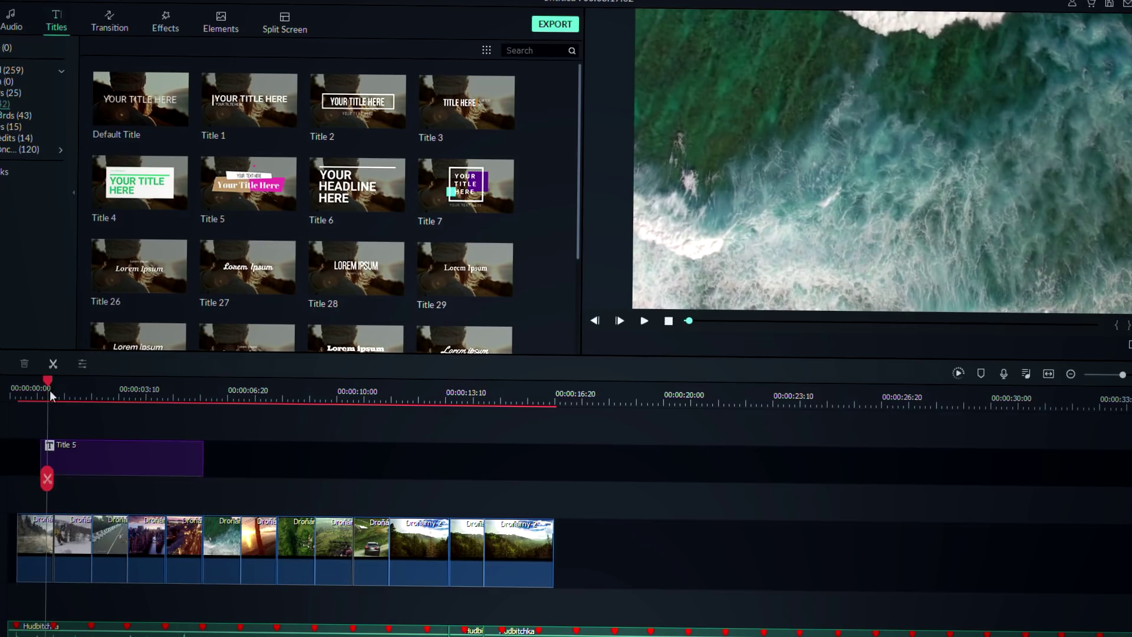
- Open Title 5 for editing and replace its main title text with "Droňárny"
{"action": "double_click", "coordinate": [168, 459]}
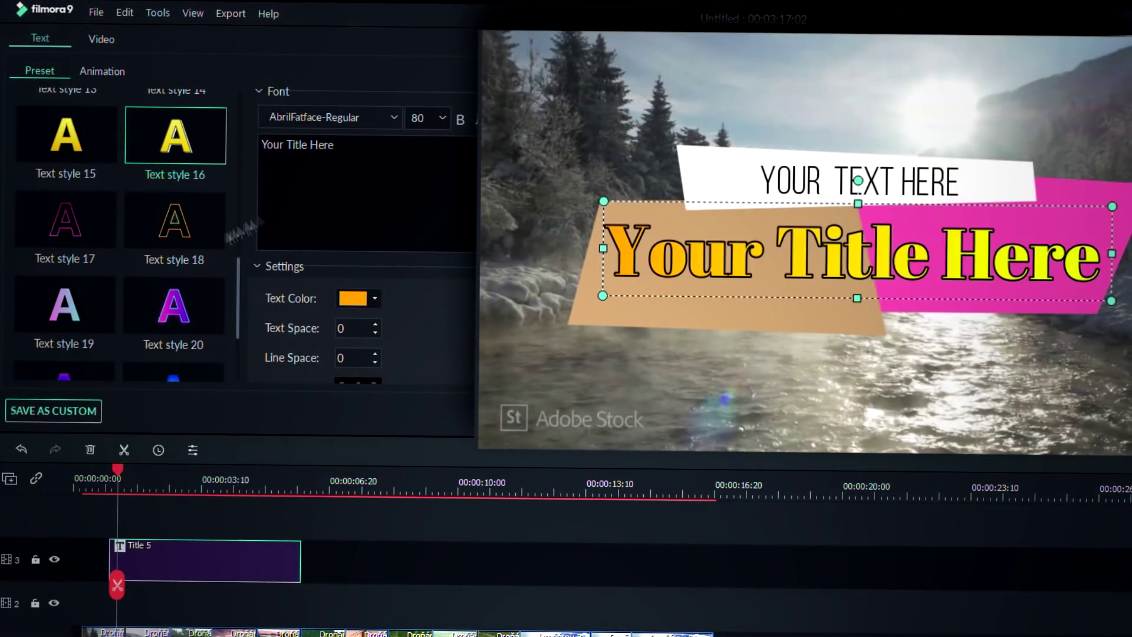
{"action": "triple_click", "coordinate": [260, 148]}
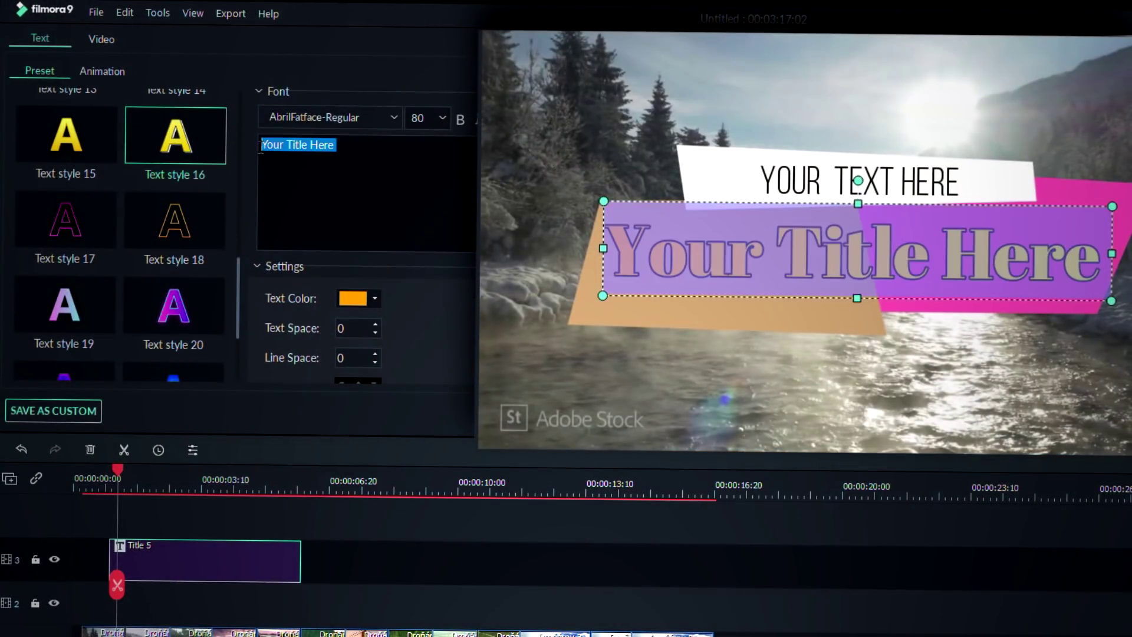
{"action": "type", "text": "Droňárny"}
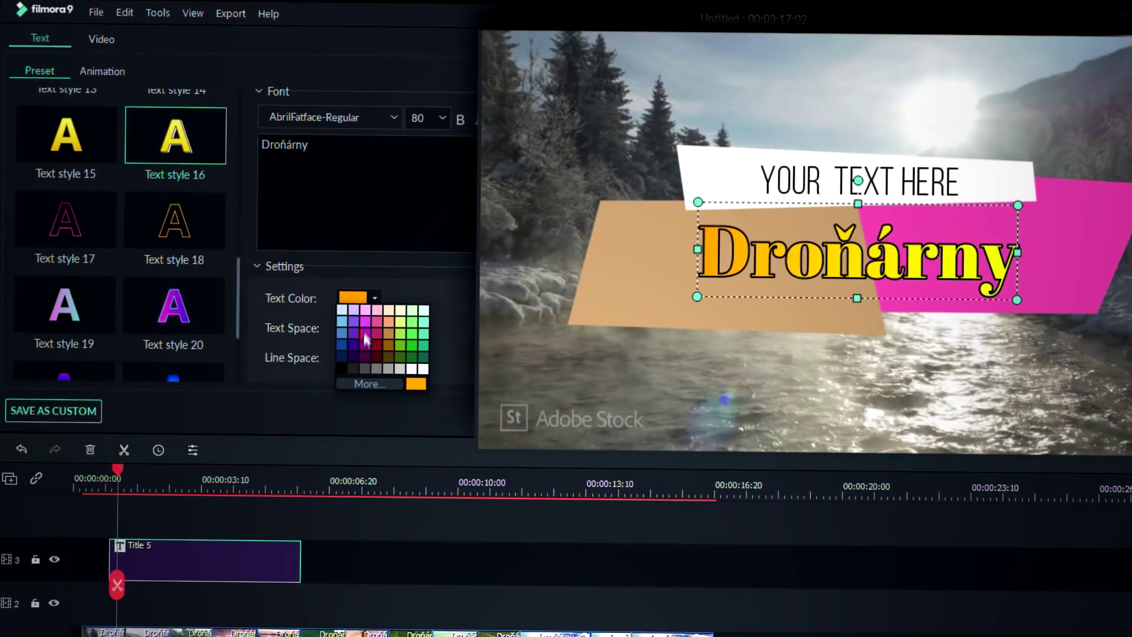
- Format the Droňárny text in light pink with text space 4 and line space 38, rotated 1.26 and scaled to 46.15%
{"action": "left_click", "coordinate": [365, 311]}
{"action": "left_click", "coordinate": [375, 323]}
{"action": "left_click", "coordinate": [375, 323]}
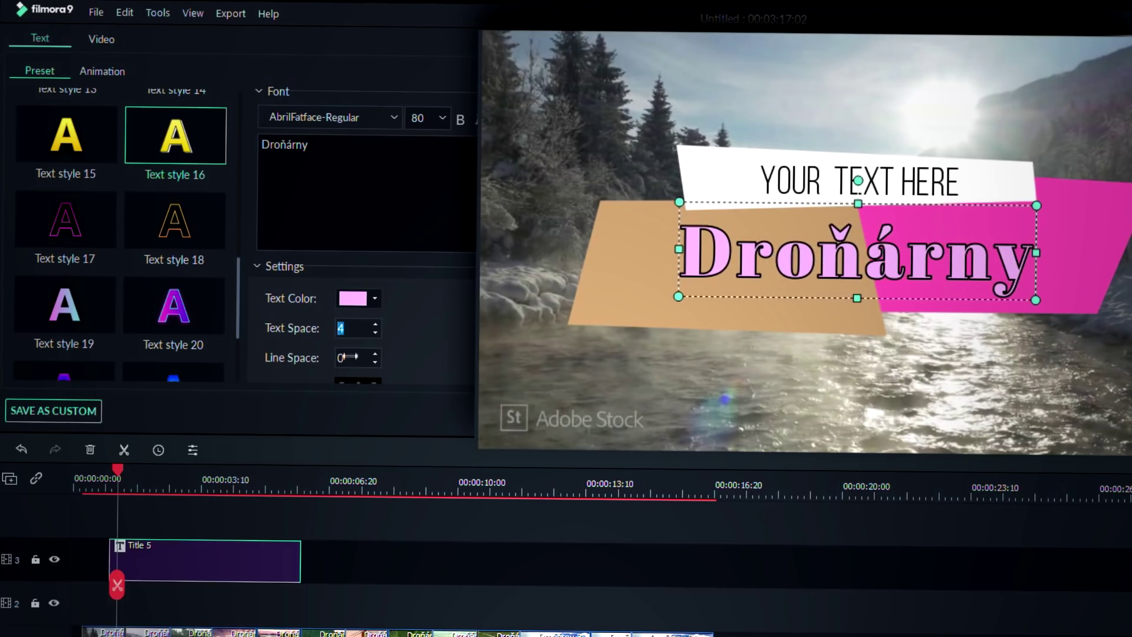
{"action": "scroll", "coordinate": [369, 344], "scroll_direction": "down", "scroll_amount": 5}
{"action": "mouse_move", "coordinate": [390, 236]}
{"action": "left_mouse_down"}
{"action": "mouse_move", "coordinate": [405, 237]}
{"action": "mouse_move", "coordinate": [392, 236]}
{"action": "left_mouse_up"}
{"action": "left_click_drag", "start_coordinate": [418, 281], "coordinate": [416, 286]}
{"action": "scroll", "coordinate": [401, 307], "scroll_direction": "down", "scroll_amount": 2}
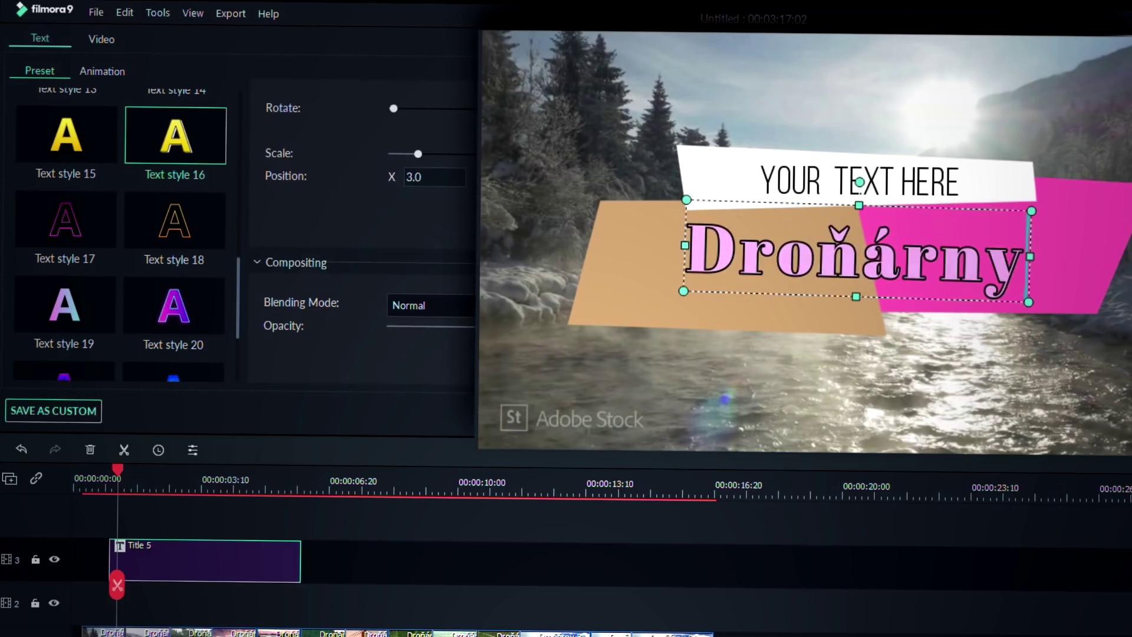
- Apply Text style 19 to the Droňárny title and select the Type Writer text animation
{"action": "scroll", "coordinate": [365, 318], "scroll_direction": "up", "scroll_amount": 5}
{"action": "left_click", "coordinate": [66, 311]}
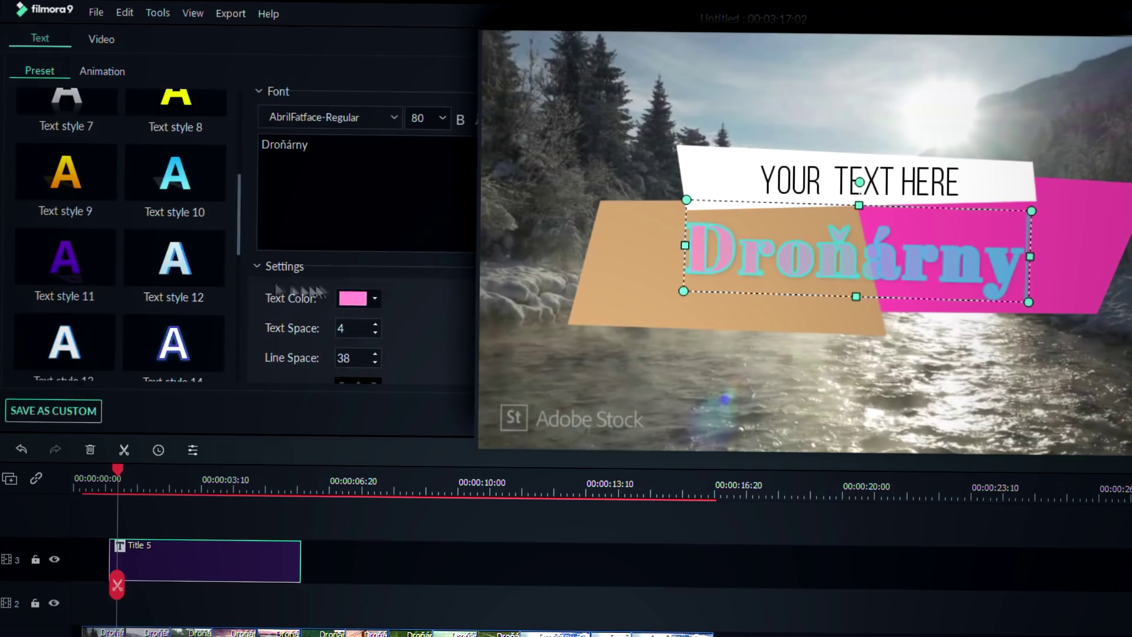
{"action": "left_click", "coordinate": [102, 71]}
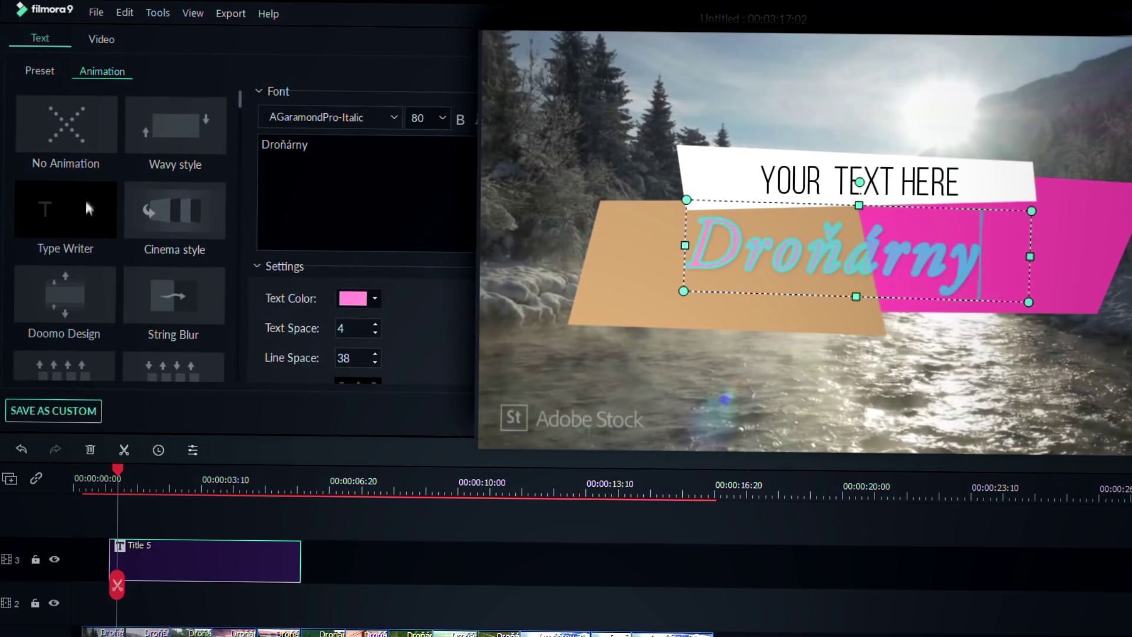
{"action": "left_click", "coordinate": [66, 210]}
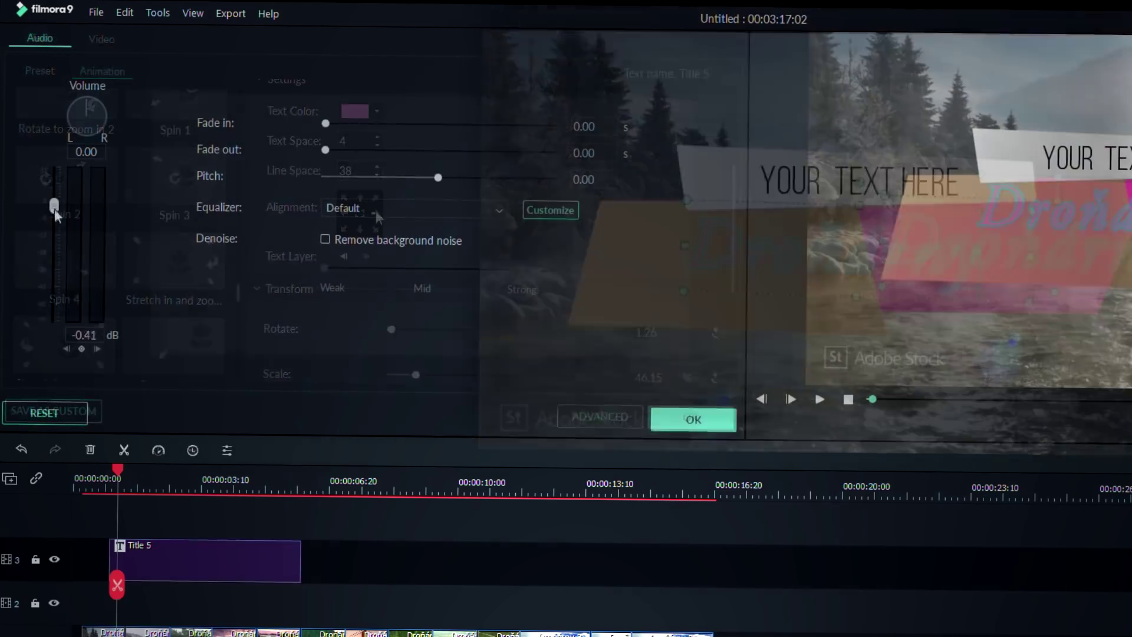
- Lower the volume of the first Hudbitchka music segment
{"action": "mouse_move", "coordinate": [55, 209]}
{"action": "left_mouse_down"}
{"action": "mouse_move", "coordinate": [47, 260]}
{"action": "mouse_move", "coordinate": [53, 227]}
{"action": "left_mouse_up"}
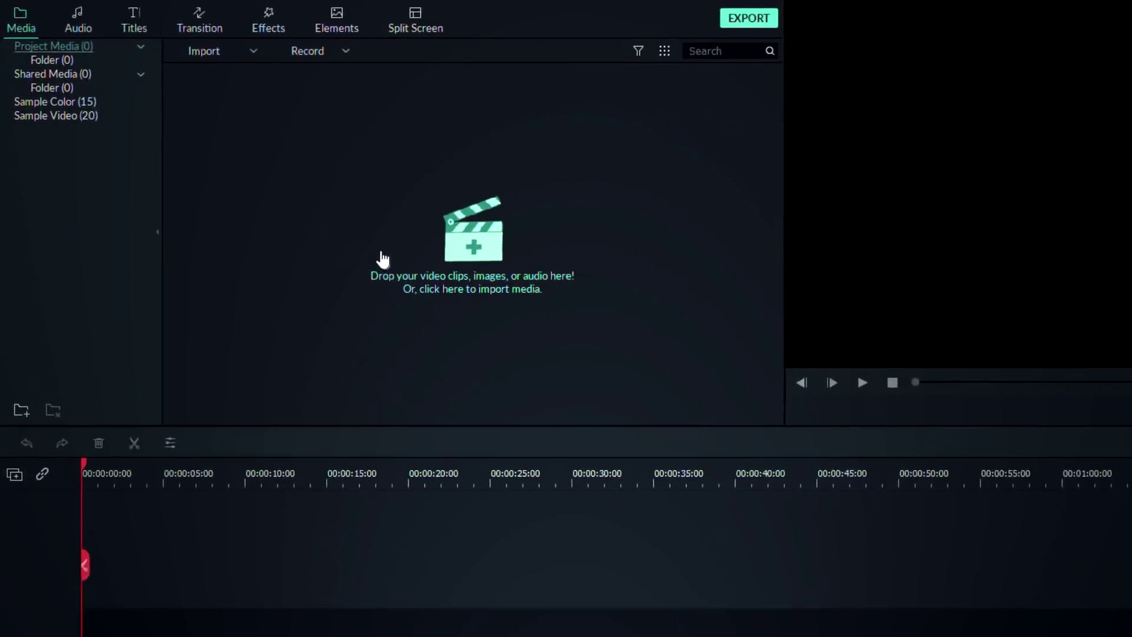
- Import the Droňárny, Droňárny 2 and Hudbitchka files into the project media
{"action": "left_click", "coordinate": [448, 283]}
{"action": "left_click_drag", "start_coordinate": [567, 205], "coordinate": [235, 126]}
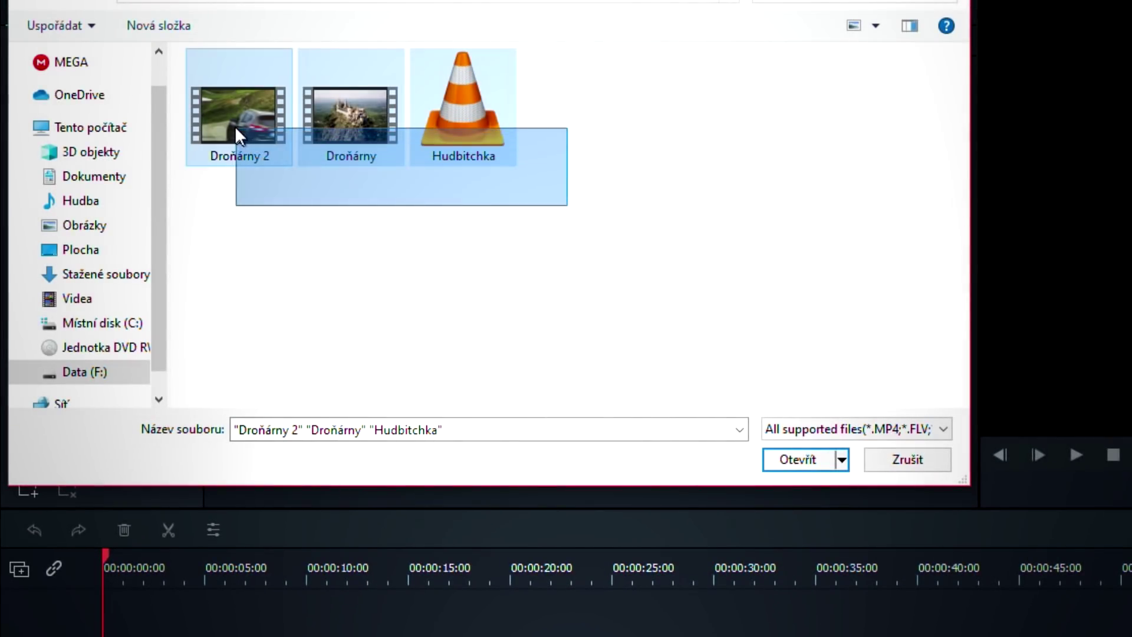
{"action": "left_click", "coordinate": [796, 460]}
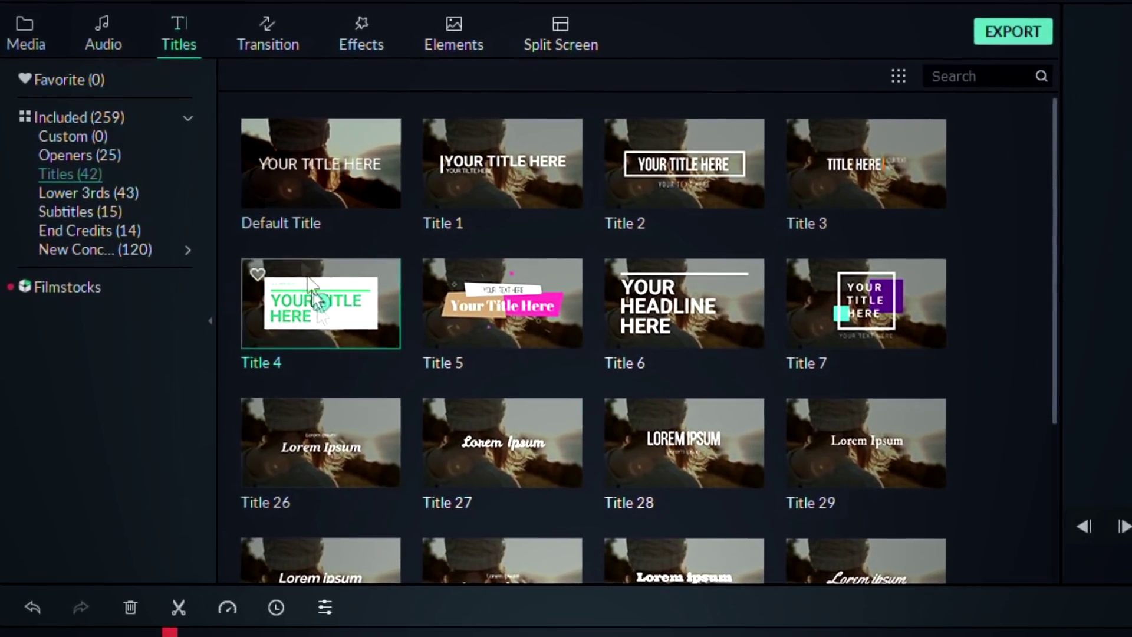
- Browse the included audio library, checking the Tender & Sentimental, Rock, Folk and Electronic categories
{"action": "left_click", "coordinate": [105, 26]}
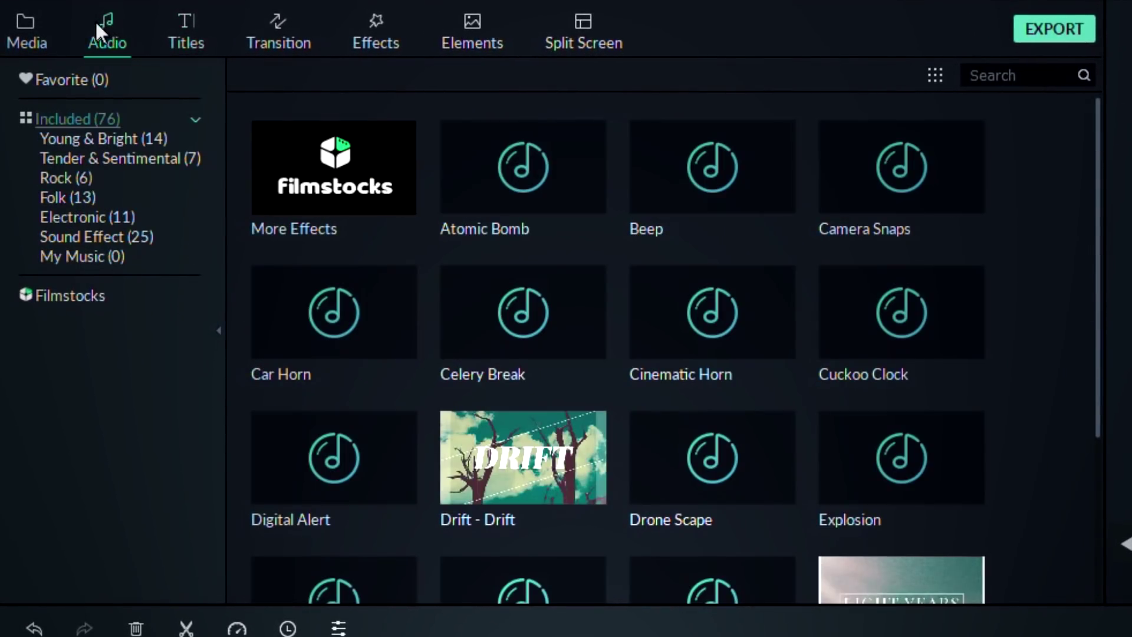
{"action": "left_click", "coordinate": [59, 158]}
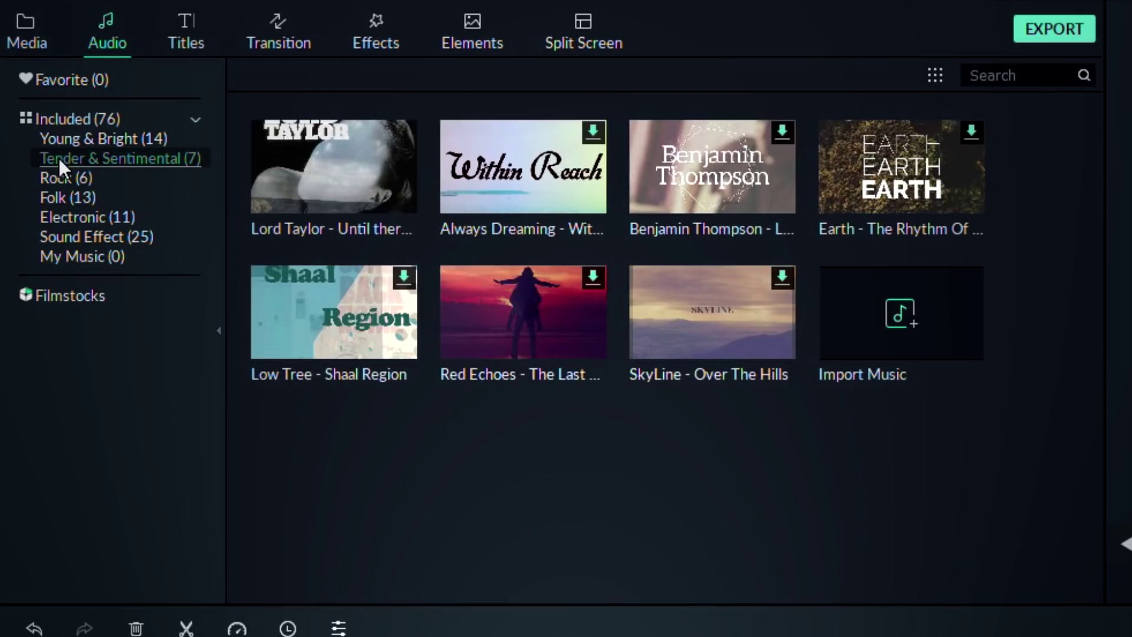
{"action": "left_click", "coordinate": [52, 176]}
{"action": "left_click", "coordinate": [40, 197]}
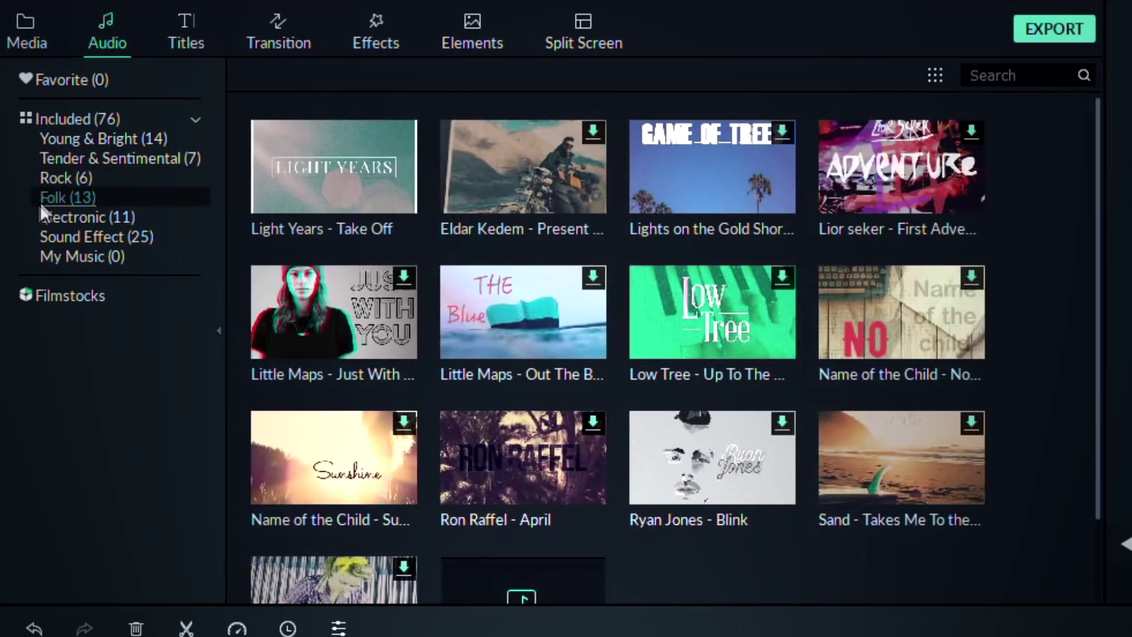
{"action": "left_click", "coordinate": [35, 215]}
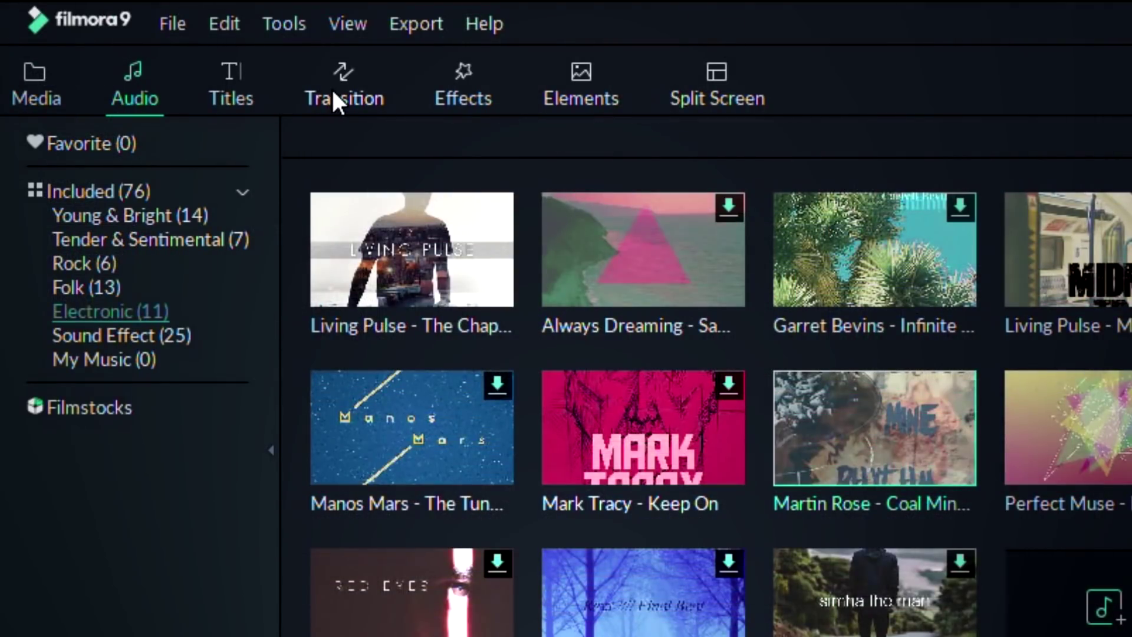
- Apply the Plain Shape 2 transition to the cut near 00:00:10:00 on video track 1 and move the playhead back before it
{"action": "left_click", "coordinate": [333, 93]}
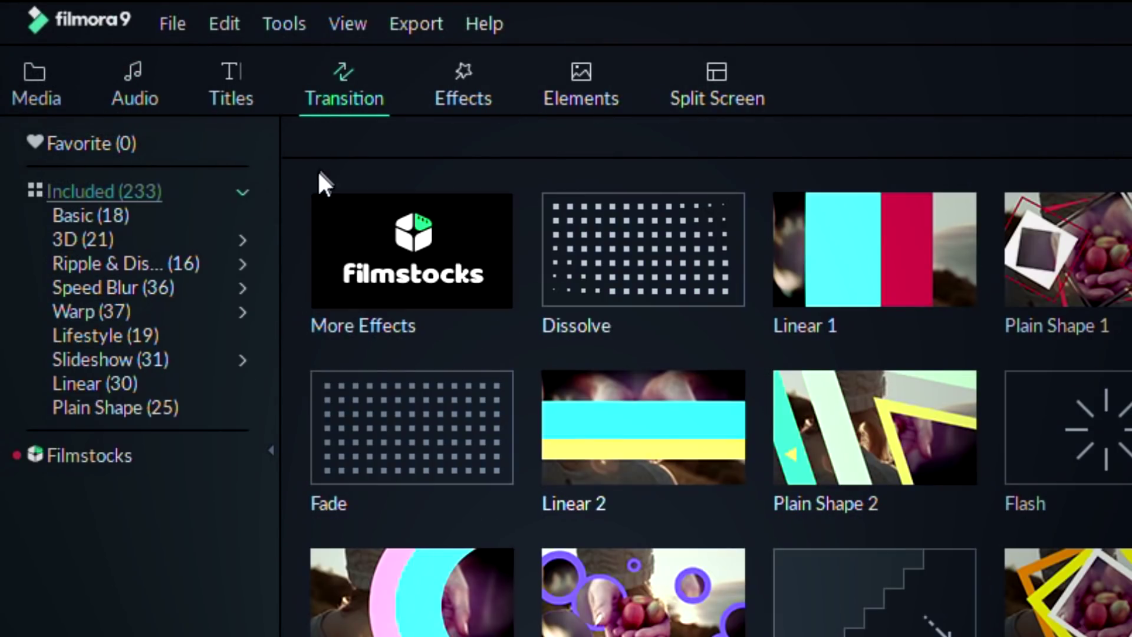
{"action": "scroll", "coordinate": [642, 412], "scroll_direction": "down", "scroll_amount": 2}
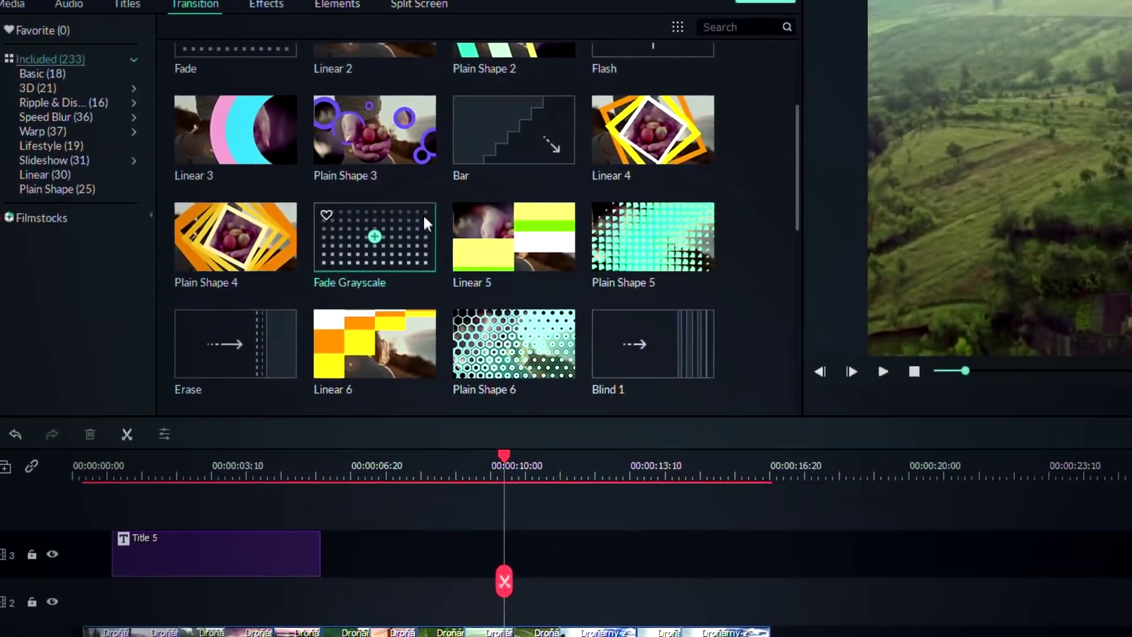
{"action": "scroll", "coordinate": [394, 197], "scroll_direction": "up", "scroll_amount": 2}
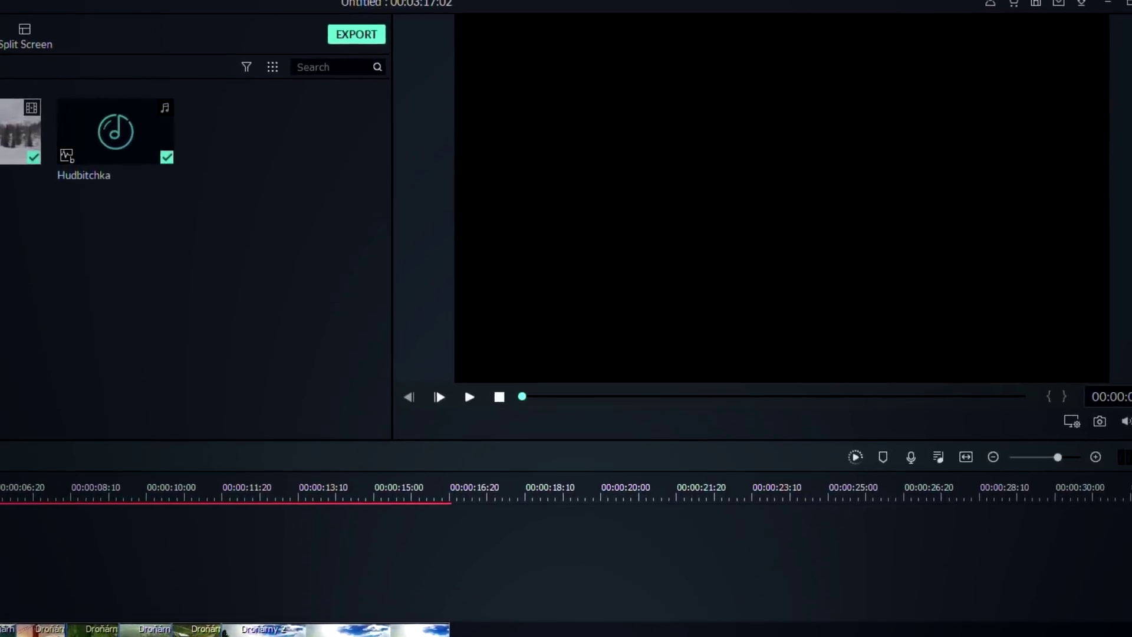
{"action": "left_click", "coordinate": [380, 425]}
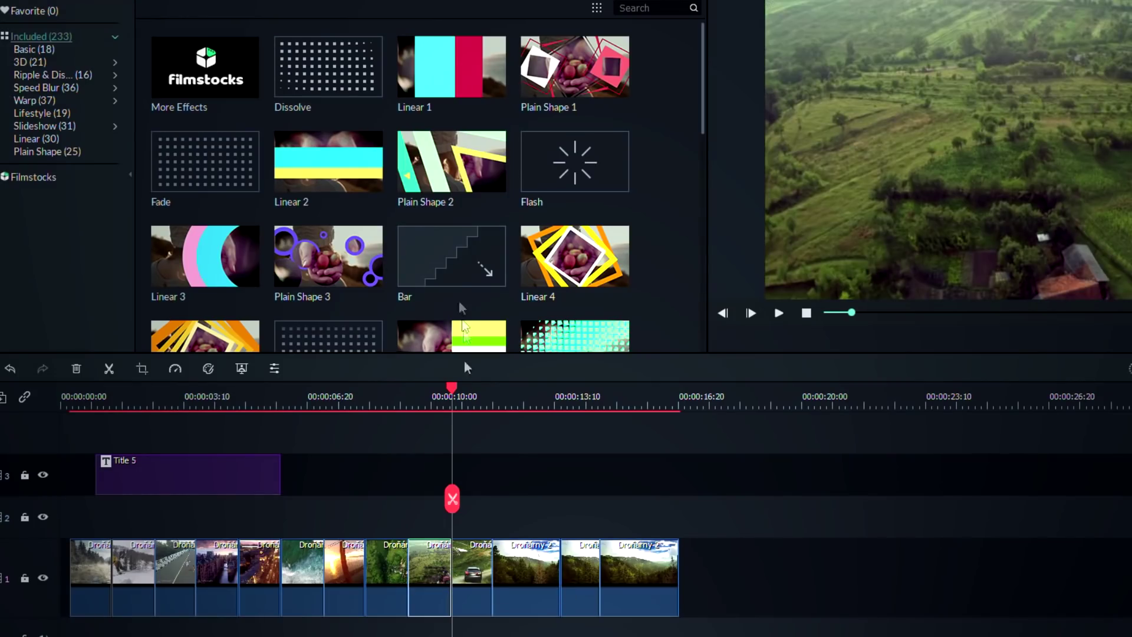
{"action": "double_click", "coordinate": [452, 164]}
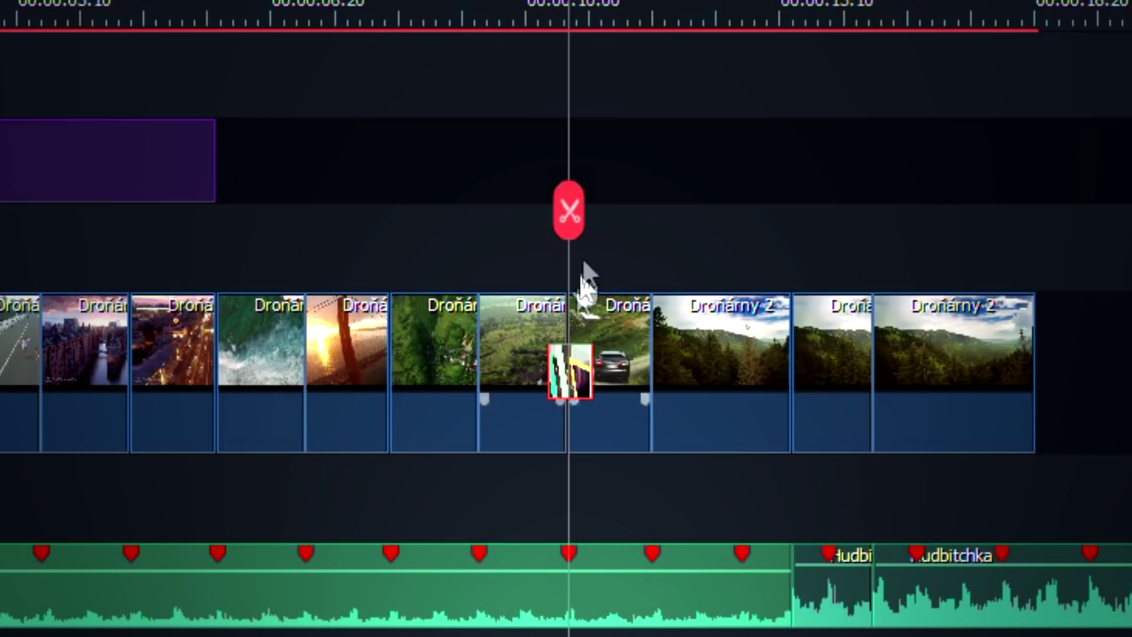
{"action": "left_click_drag", "start_coordinate": [568, 5], "coordinate": [545, 4]}
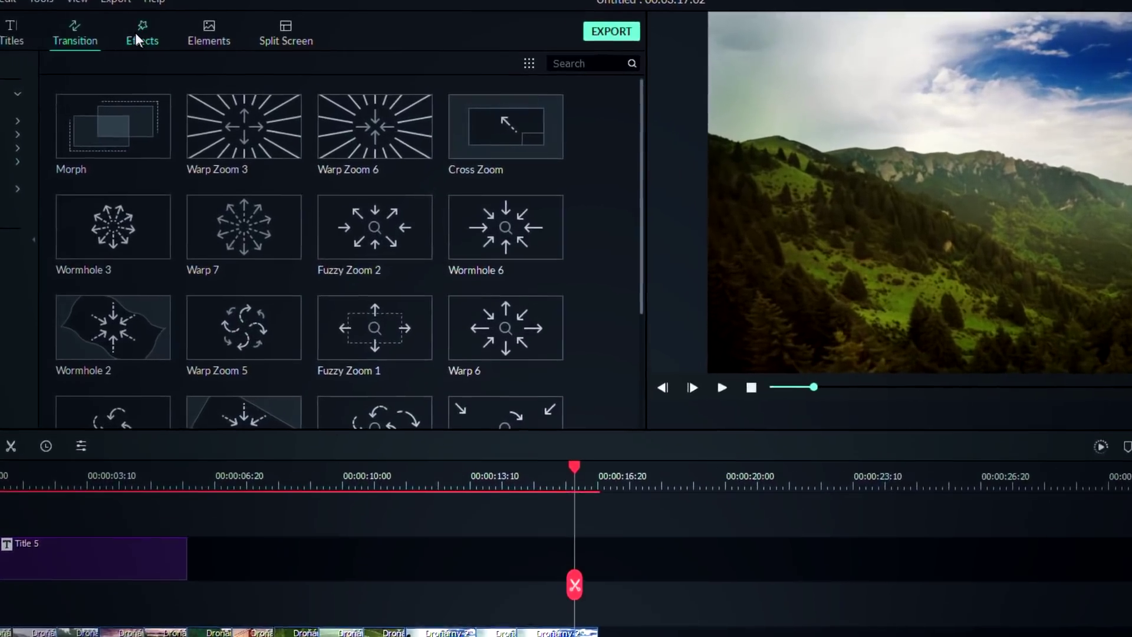
- Add the Cinema 21:9 effect to video track 3 near 00:00:13:10, above the Droňárny 2 clips
{"action": "left_click", "coordinate": [121, 36]}
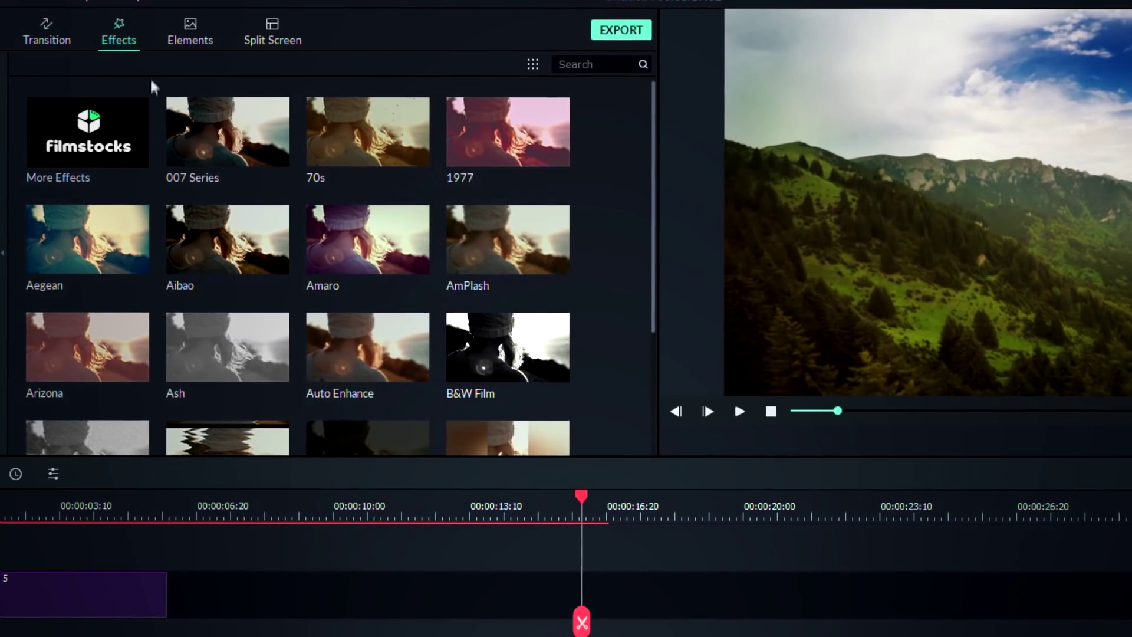
{"action": "scroll", "coordinate": [222, 321], "scroll_direction": "down", "scroll_amount": 3}
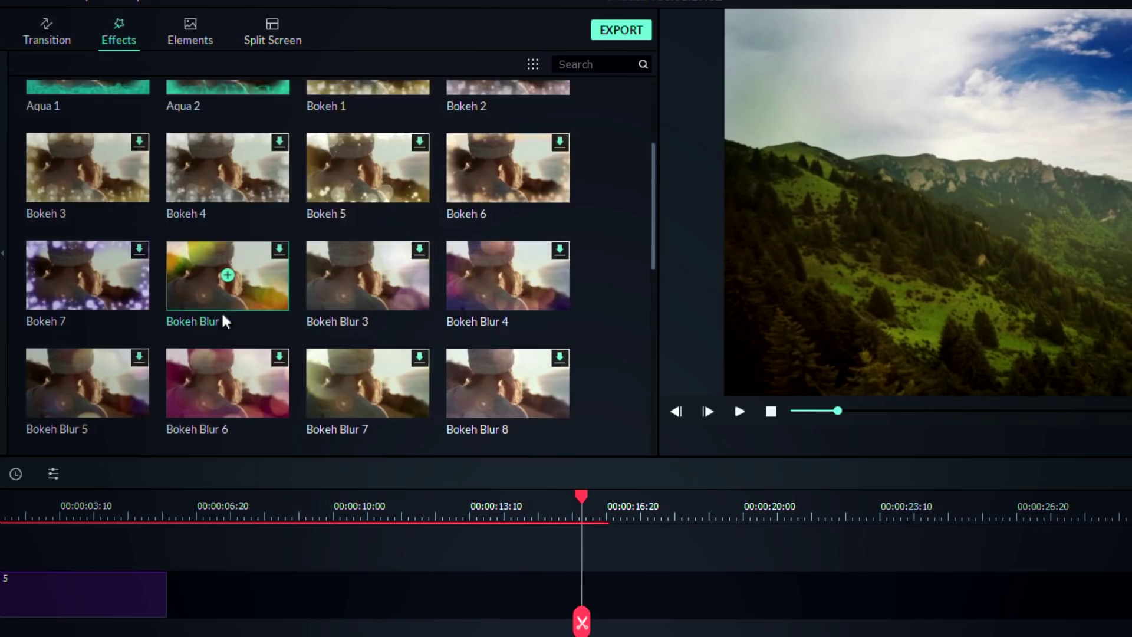
{"action": "scroll", "coordinate": [231, 176], "scroll_direction": "up", "scroll_amount": 3}
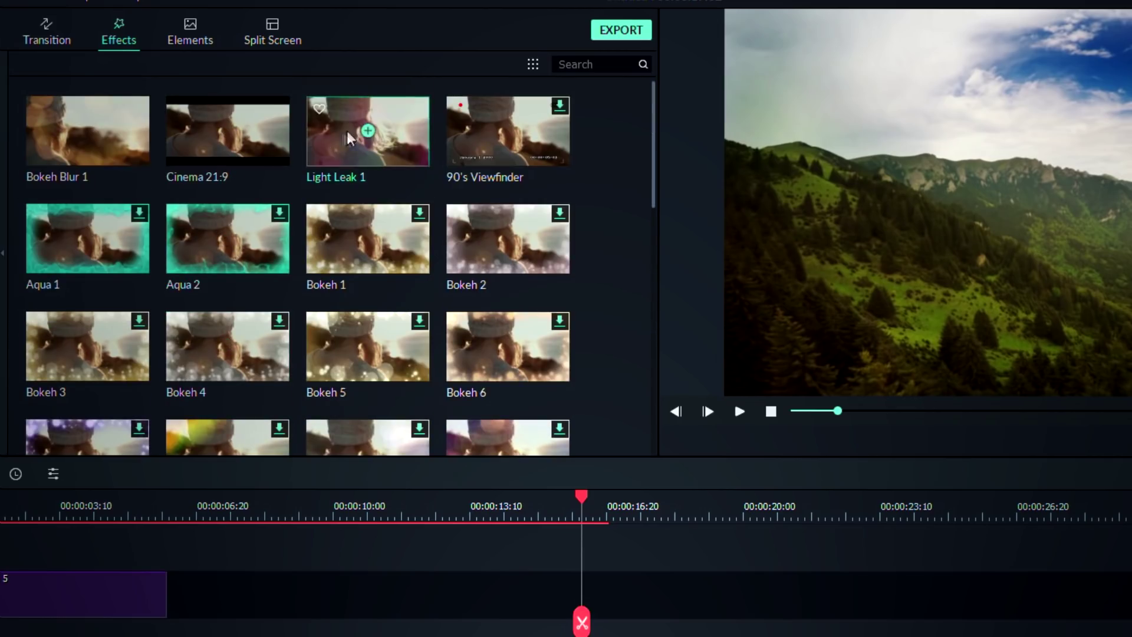
{"action": "left_click", "coordinate": [233, 131]}
{"action": "left_click_drag", "start_coordinate": [582, 595], "coordinate": [476, 607]}
{"action": "mouse_move", "coordinate": [479, 501]}
{"action": "left_mouse_down"}
{"action": "mouse_move", "coordinate": [475, 511]}
{"action": "mouse_move", "coordinate": [496, 512]}
{"action": "mouse_move", "coordinate": [472, 517]}
{"action": "left_mouse_up"}
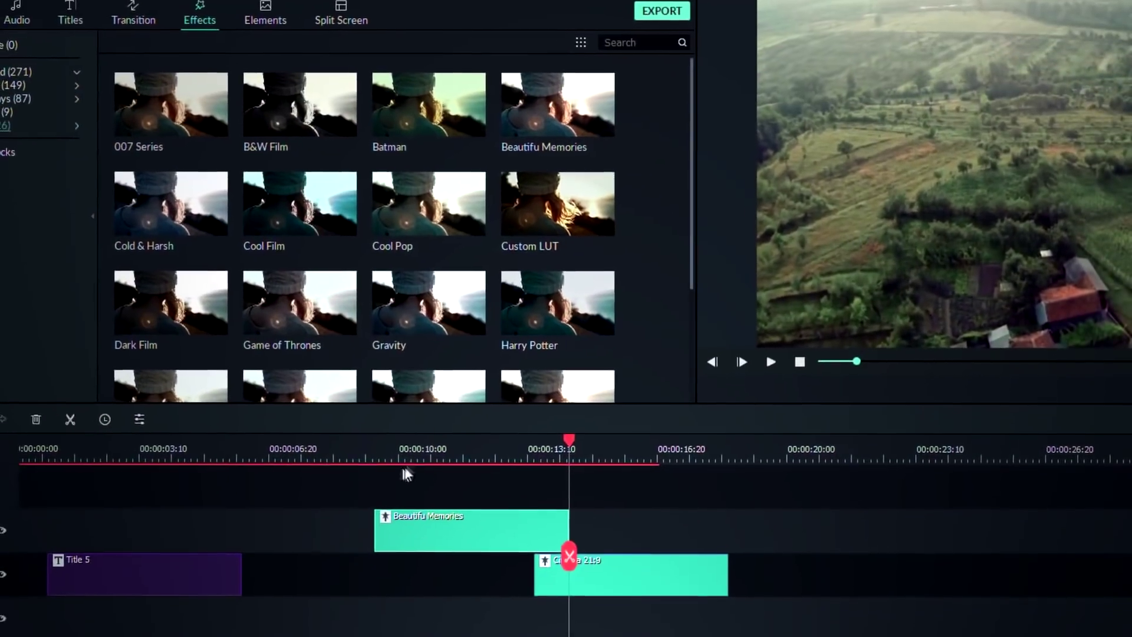
- Move the playhead back to just after Title 5 and add the Harry Potter LUT there
{"action": "left_click", "coordinate": [424, 440]}
{"action": "left_click_drag", "start_coordinate": [423, 440], "coordinate": [294, 416]}
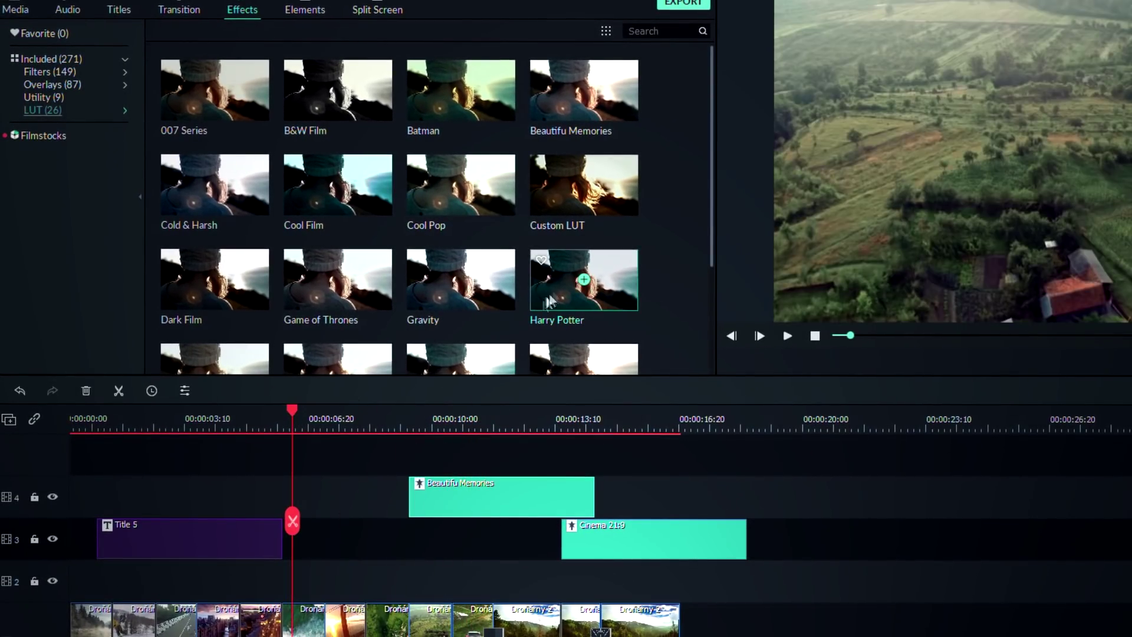
{"action": "left_click", "coordinate": [584, 281]}
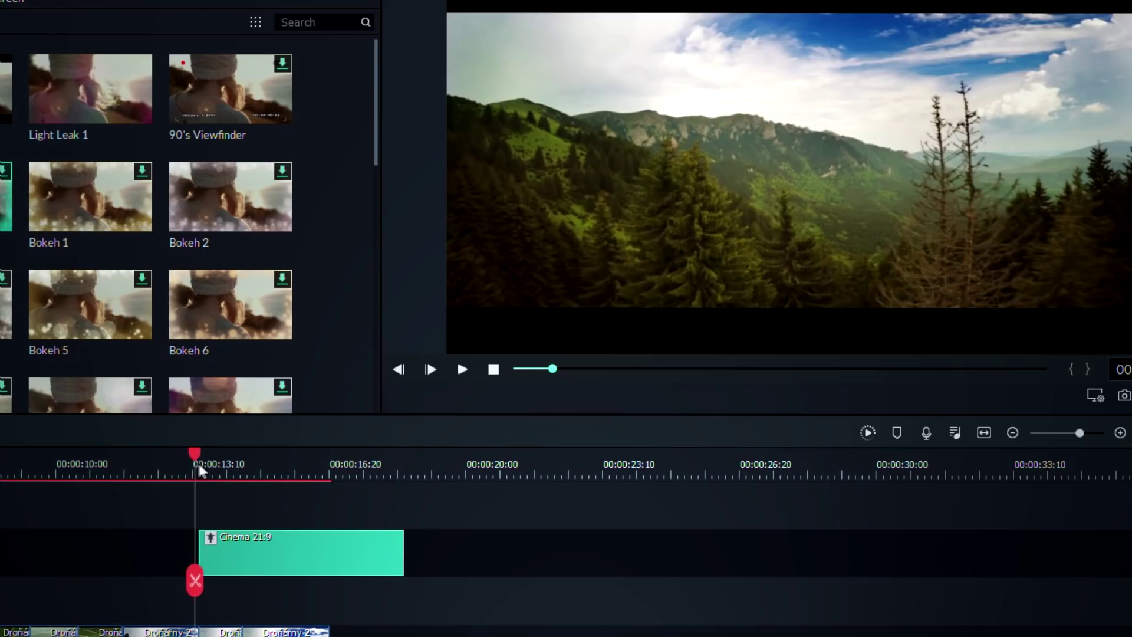
- Scrub the playhead through the Cinema 21:9 clip to preview its effect on the footage
{"action": "left_click_drag", "start_coordinate": [197, 461], "coordinate": [277, 494]}
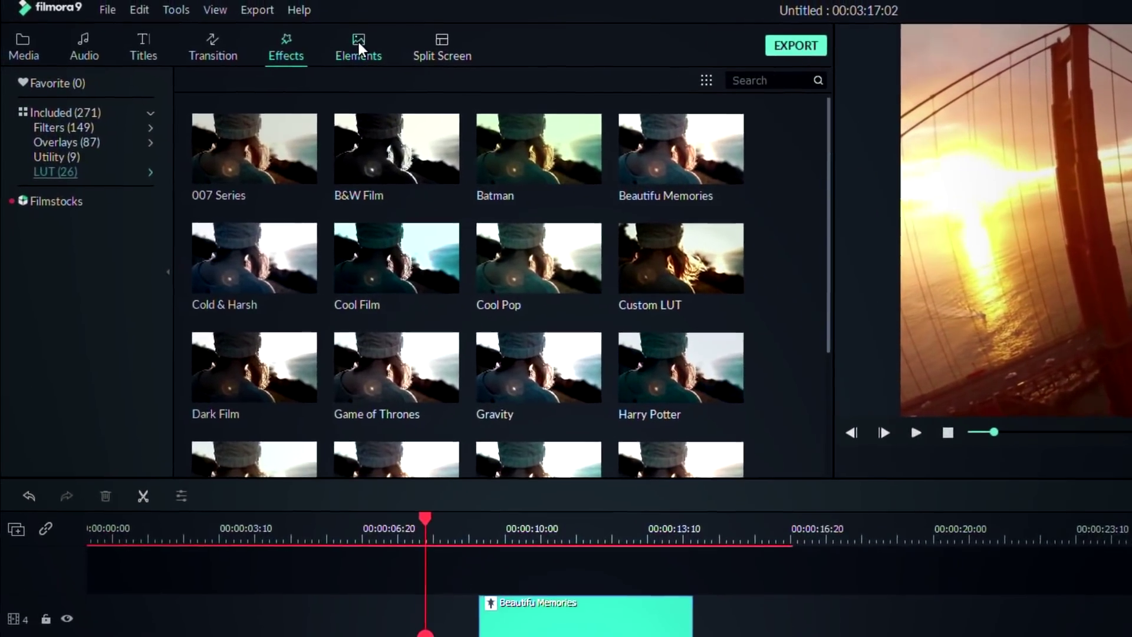
- Add the Tutorial Element White 8 arrow to video track 3 and adjust its size and placement over the aerial village footage
{"action": "left_click", "coordinate": [358, 49]}
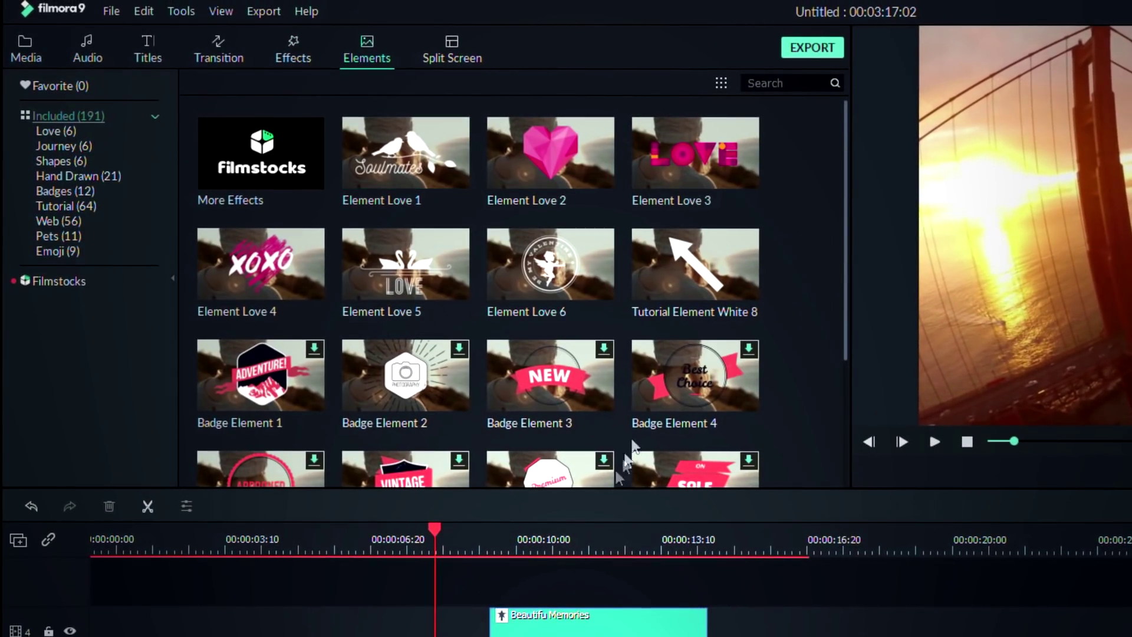
{"action": "left_click", "coordinate": [697, 263]}
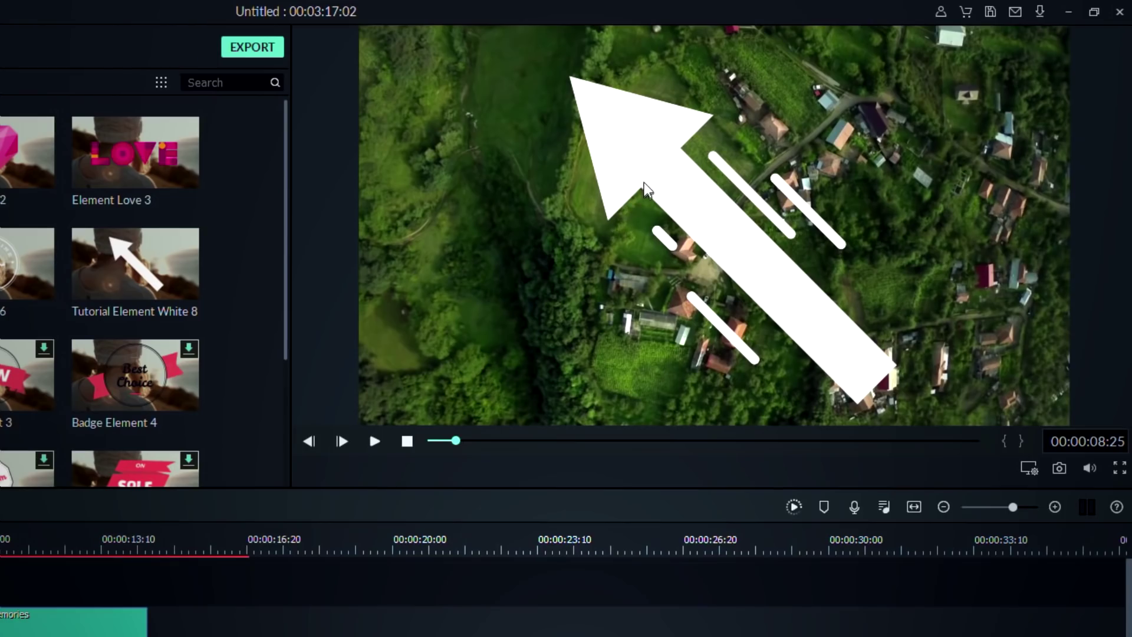
{"action": "left_click", "coordinate": [643, 182]}
{"action": "left_click_drag", "start_coordinate": [514, 25], "coordinate": [694, 204]}
{"action": "left_click_drag", "start_coordinate": [798, 178], "coordinate": [715, 174]}
{"action": "left_click_drag", "start_coordinate": [833, 156], "coordinate": [758, 321]}
{"action": "left_click_drag", "start_coordinate": [761, 374], "coordinate": [760, 339]}
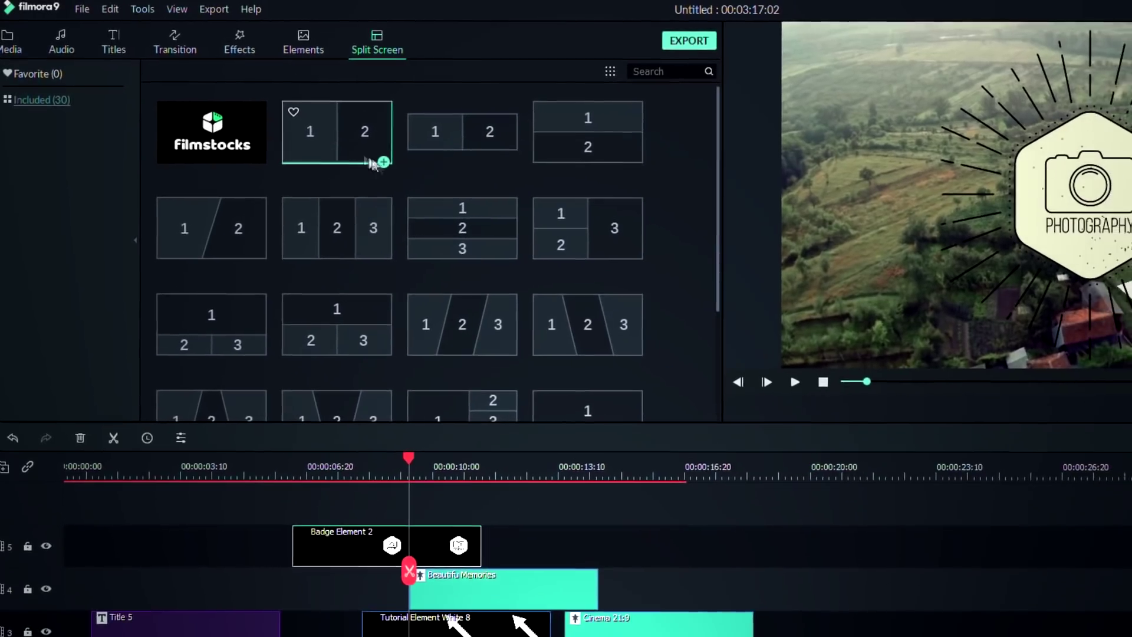
- Place the side-by-side two-pane Split Screen 1 layout on video track 3 near 00:00:20:00, after the Cinema 21:9 clip
{"action": "left_click", "coordinate": [370, 159]}
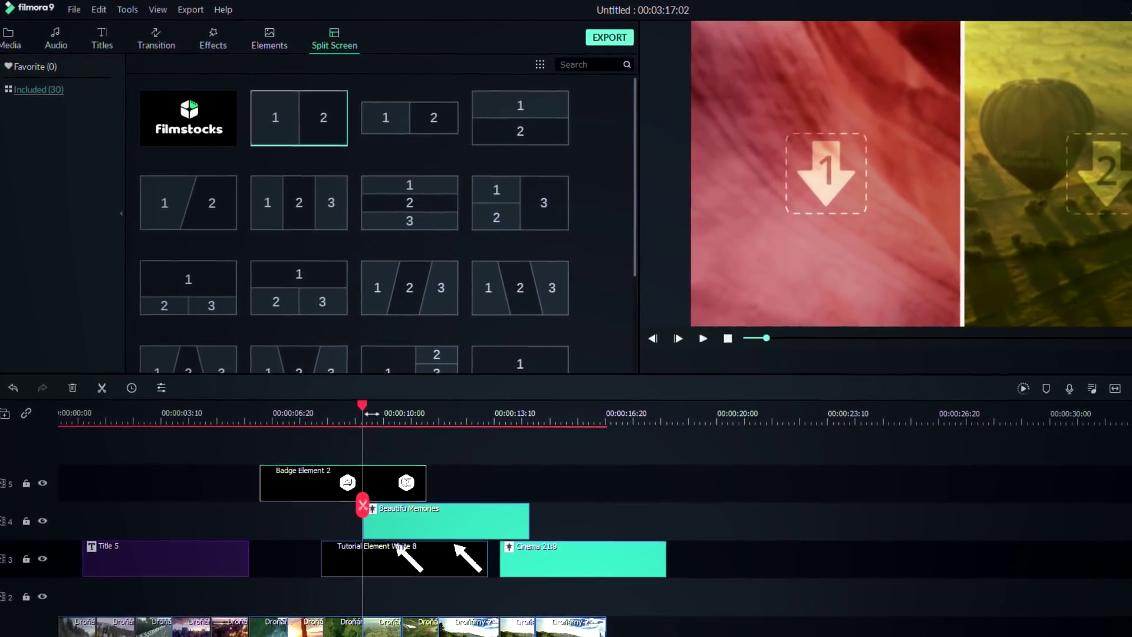
{"action": "scroll", "coordinate": [360, 419], "scroll_direction": "up", "scroll_amount": 3}
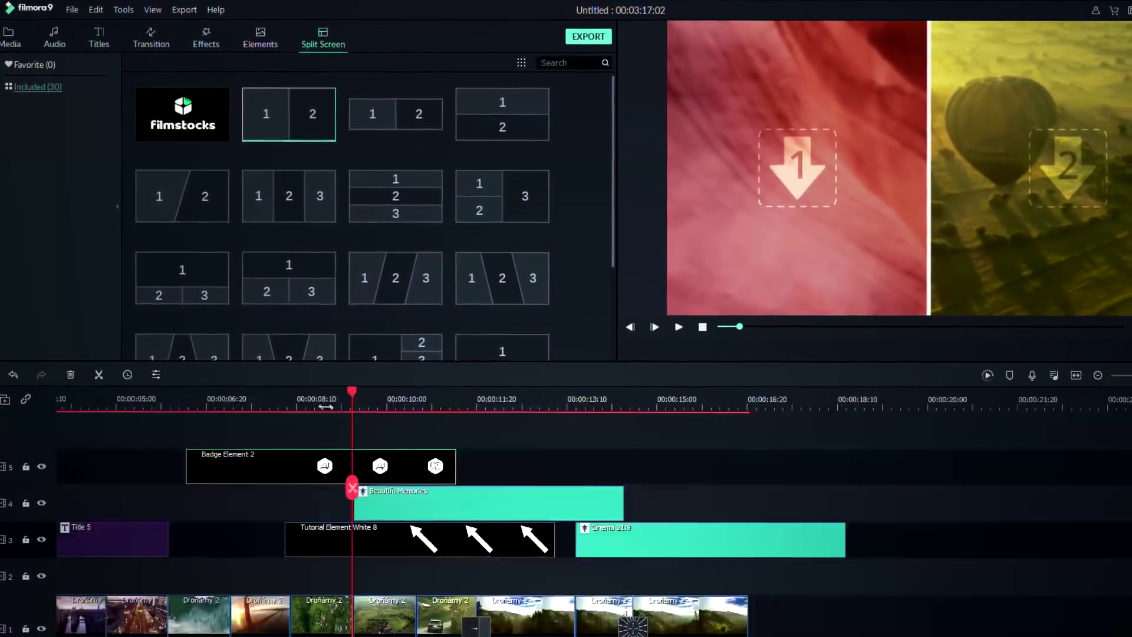
{"action": "scroll", "coordinate": [326, 407], "scroll_direction": "down", "scroll_amount": 3}
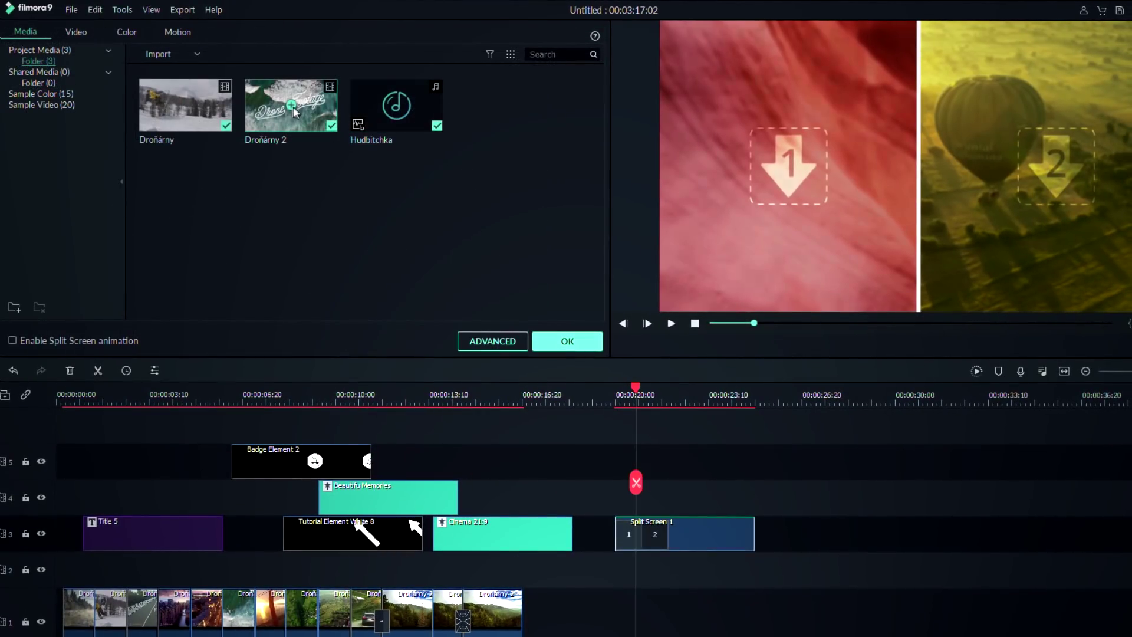
- Fill the two split-screen panes with the Droňárny and Droňárny 2 clips and scrub through the result
{"action": "left_click", "coordinate": [292, 106]}
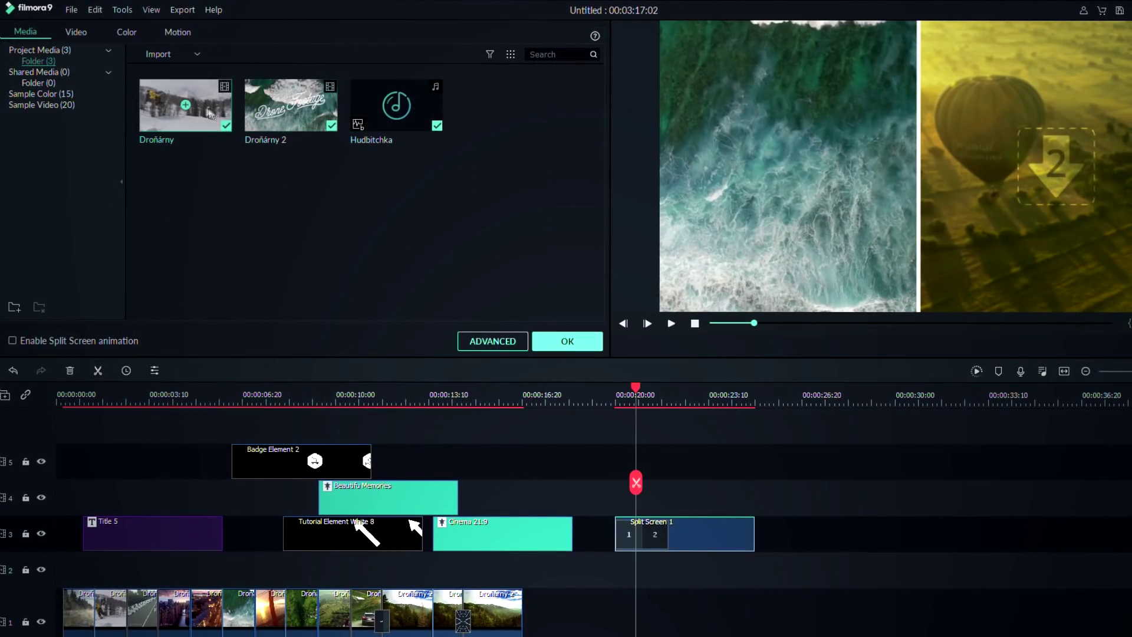
{"action": "left_click", "coordinate": [185, 108]}
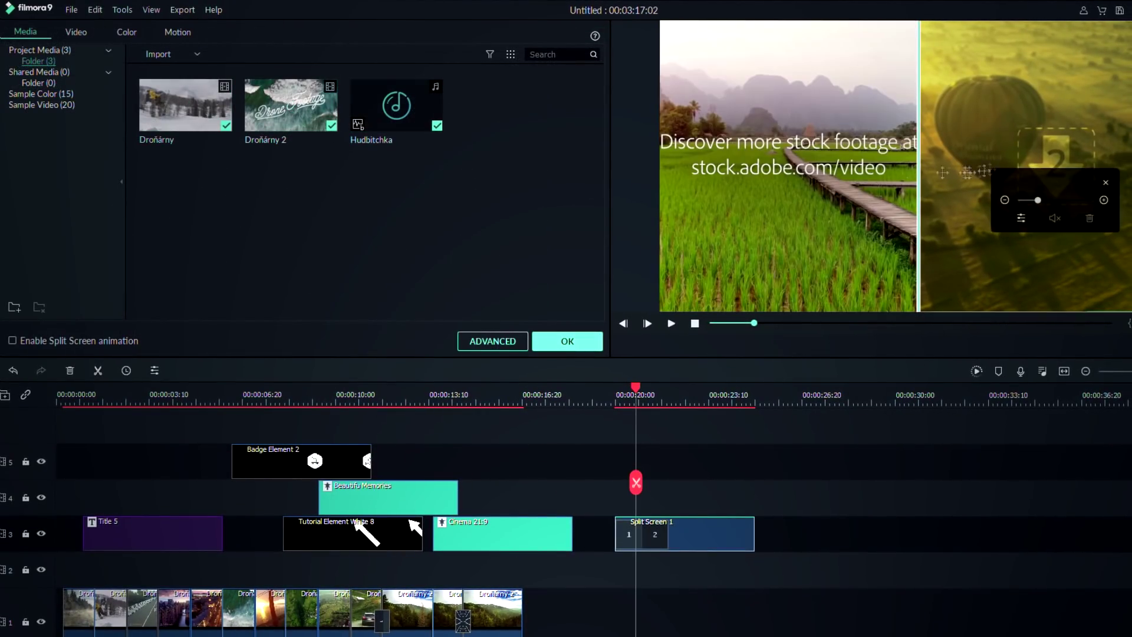
{"action": "left_click", "coordinate": [293, 113]}
{"action": "left_click_drag", "start_coordinate": [637, 397], "coordinate": [706, 410]}
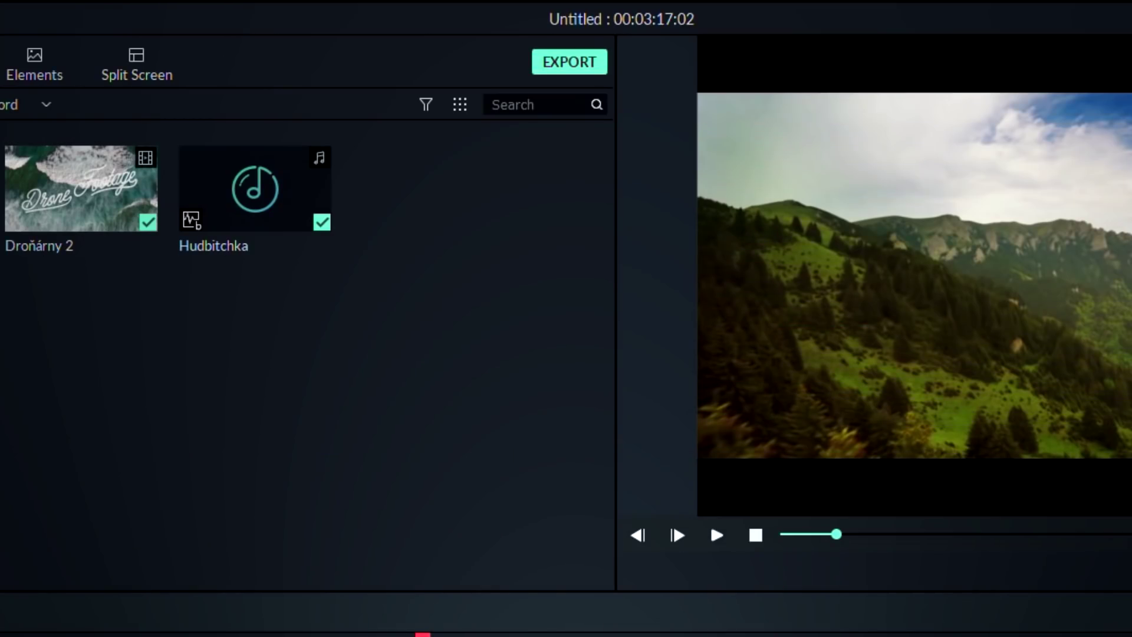
- Start exporting the project and fill in the Wondershare ID registration with the e-mail, account password and first name
{"action": "left_click", "coordinate": [584, 62]}
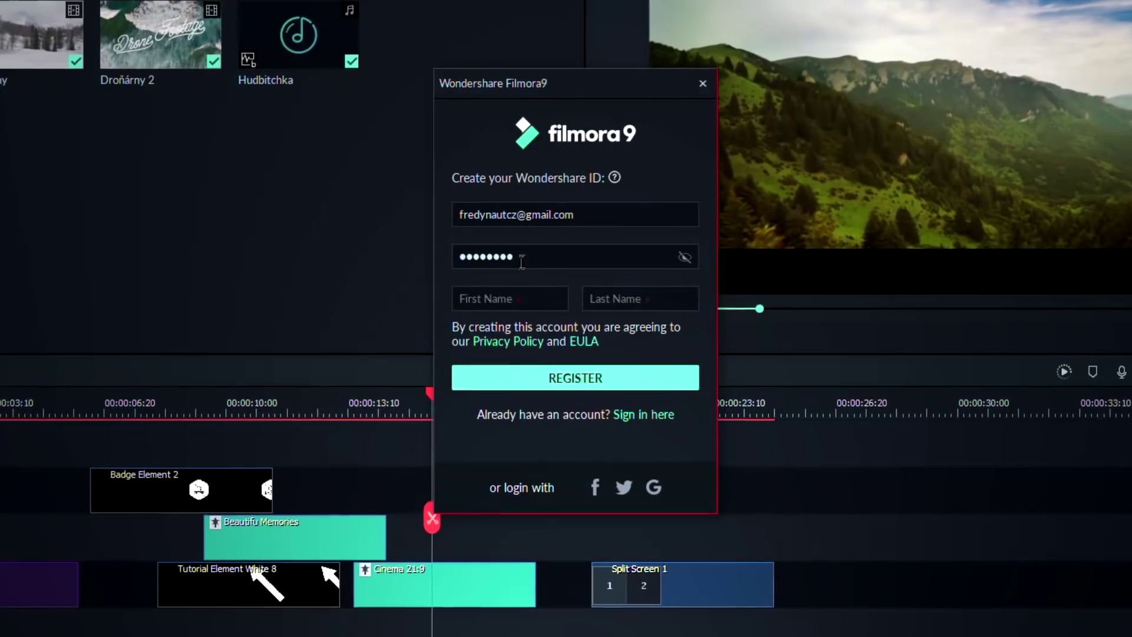
{"action": "left_click", "coordinate": [510, 299]}
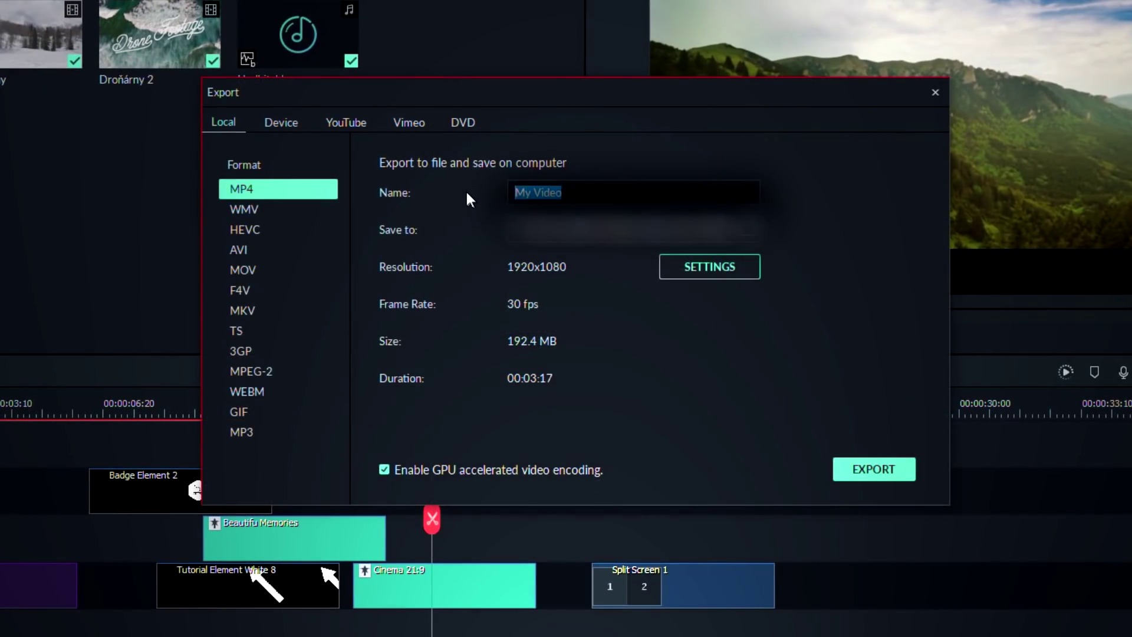
- Name the MP4 export Droňárny, accept its encoding settings and export the video to the computer
{"action": "type", "text": "Droňárny"}
{"action": "left_click", "coordinate": [691, 275]}
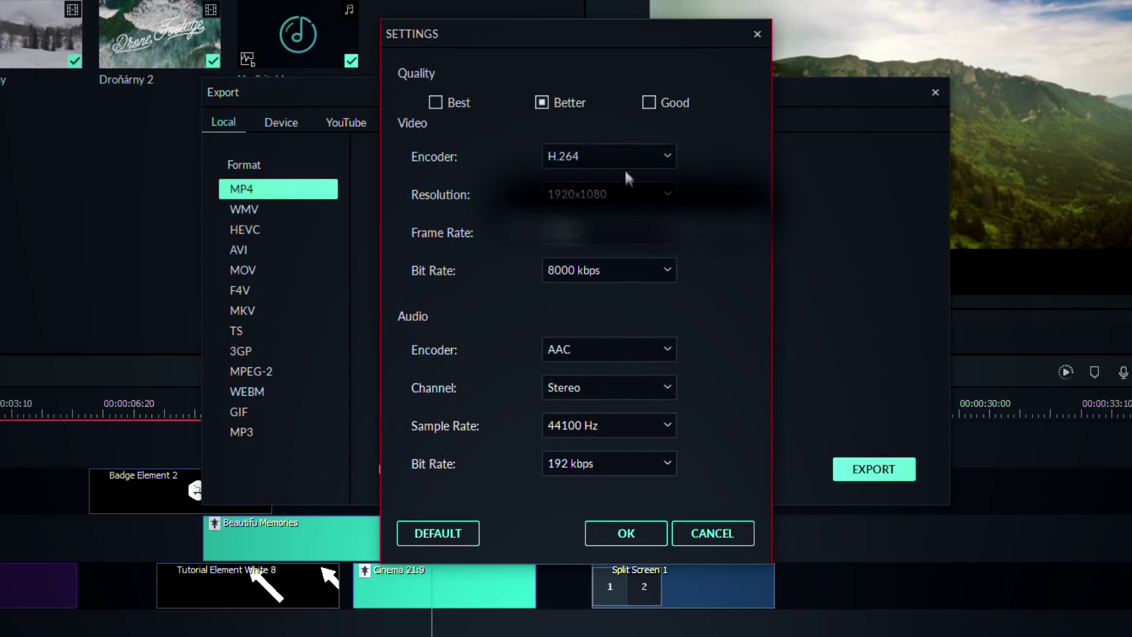
{"action": "left_click", "coordinate": [635, 533]}
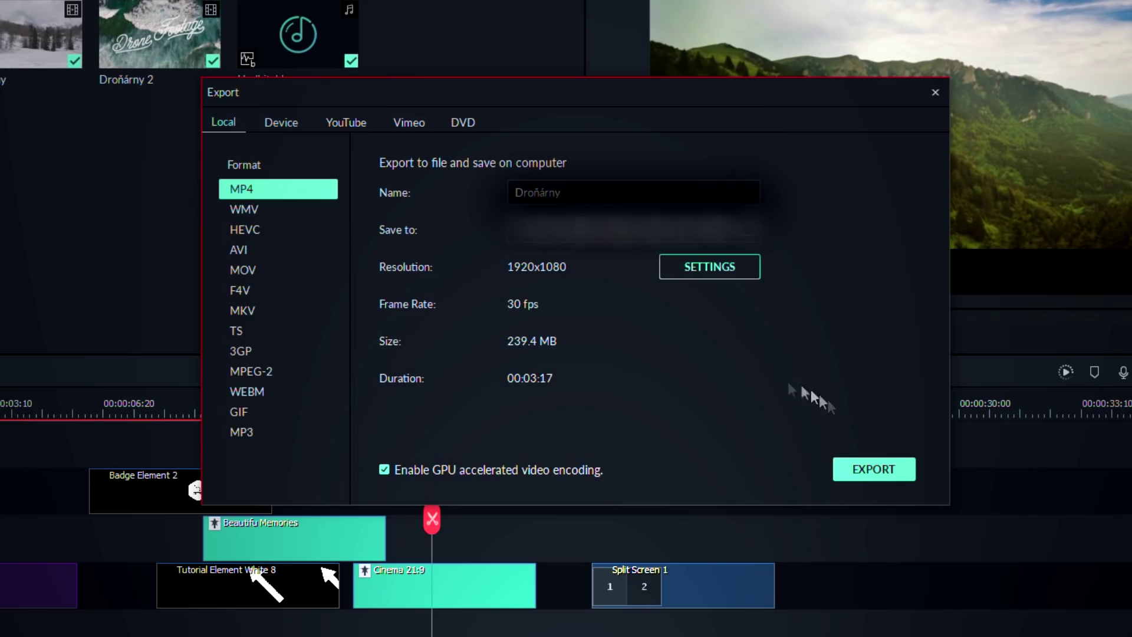
{"action": "left_click", "coordinate": [876, 469]}
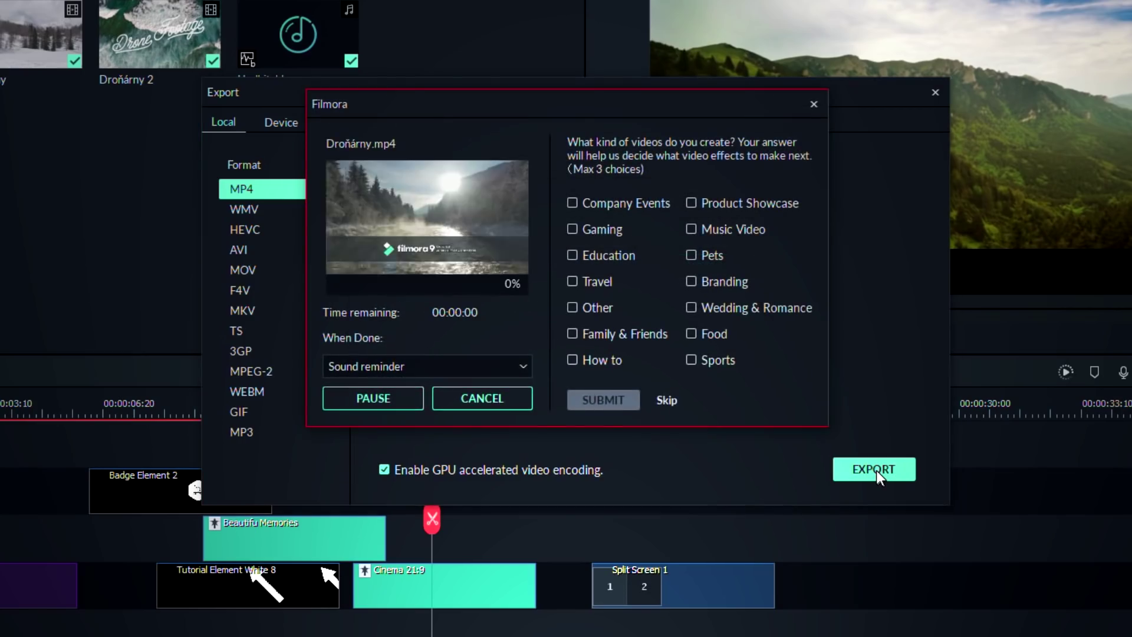